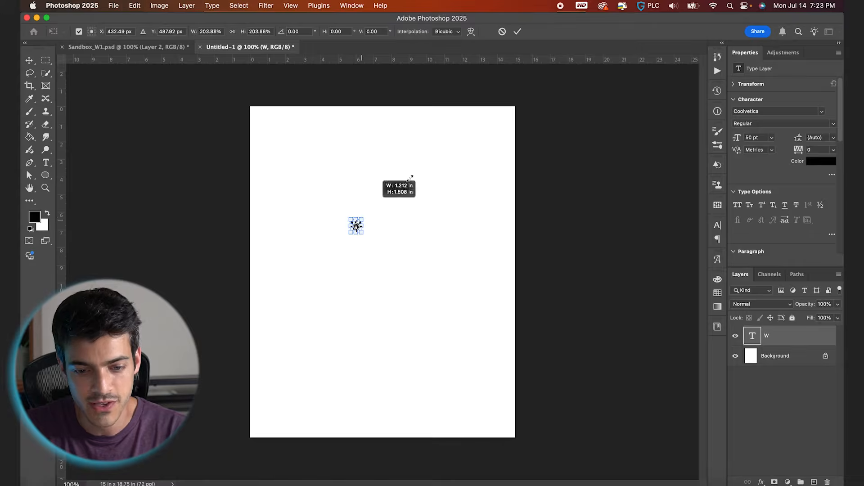
- Apply the enlargement of the letter W at about 815 pt and position it in the upper middle of the page
key(Return)
key(v)
drag(418, 251, 450, 276)
- Change the large W's font to Lust in the Display style
text(tica)
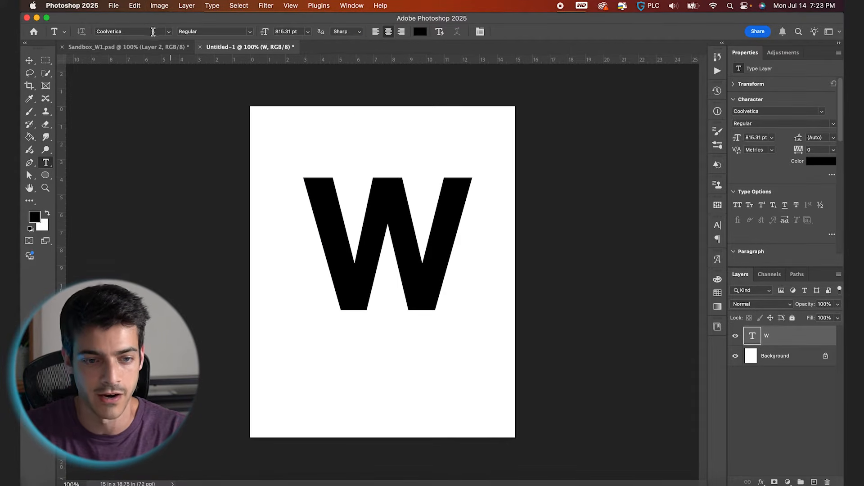
text(Lust)
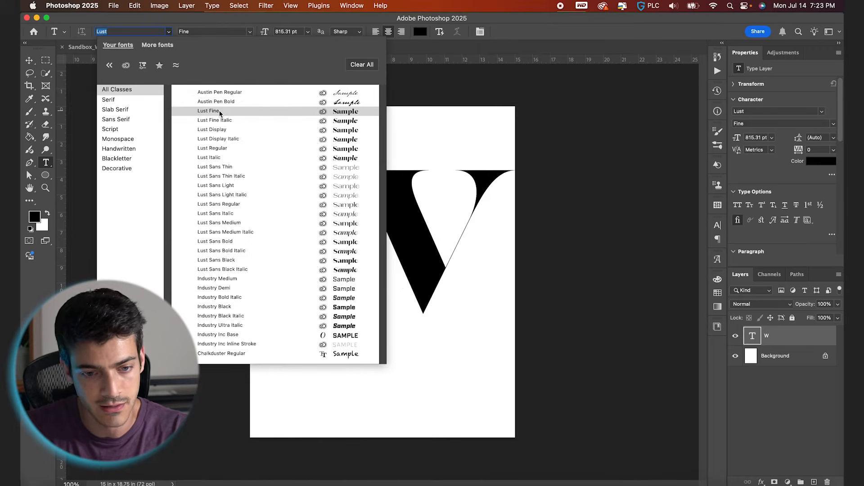
click(219, 111)
click(250, 31)
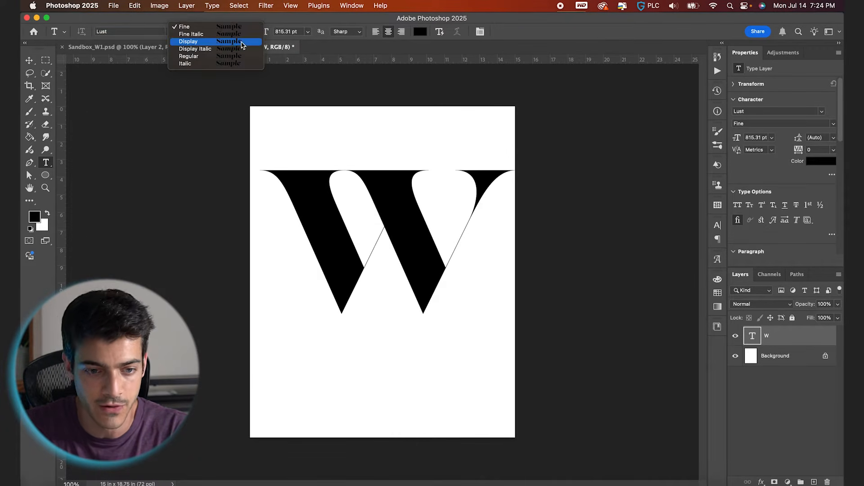
click(240, 42)
click(249, 33)
click(241, 59)
- Scale the W down to about 755 pt so it sits within the page width
key(super+t)
drag(516, 141, 503, 143)
key(Return)
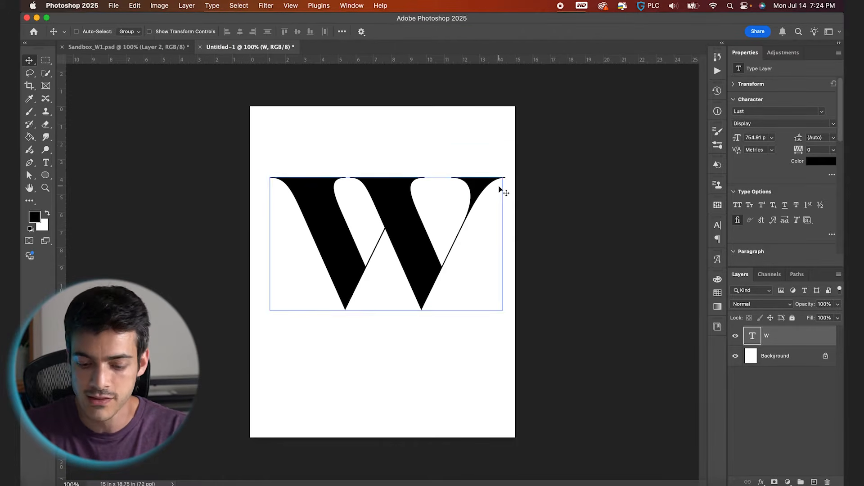
- Using the grid as a guide, center the W horizontally on the canvas and reduce it to about 732 pt
key(super+apostrophe)
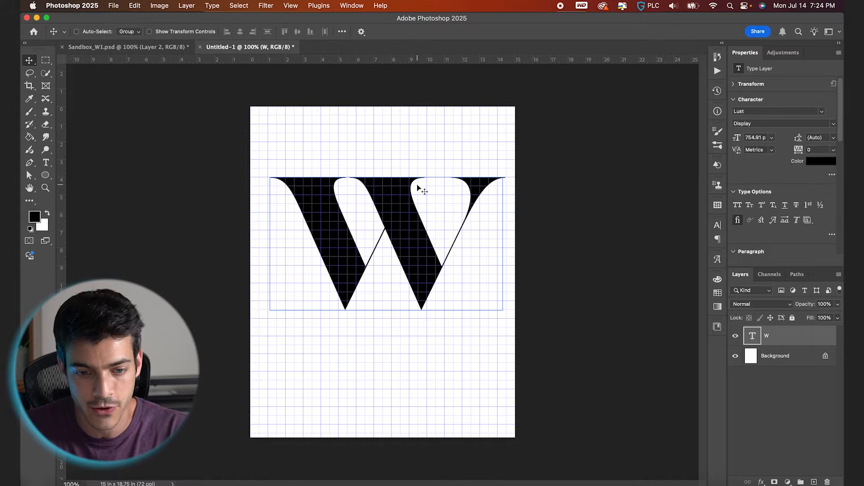
key(super+a)
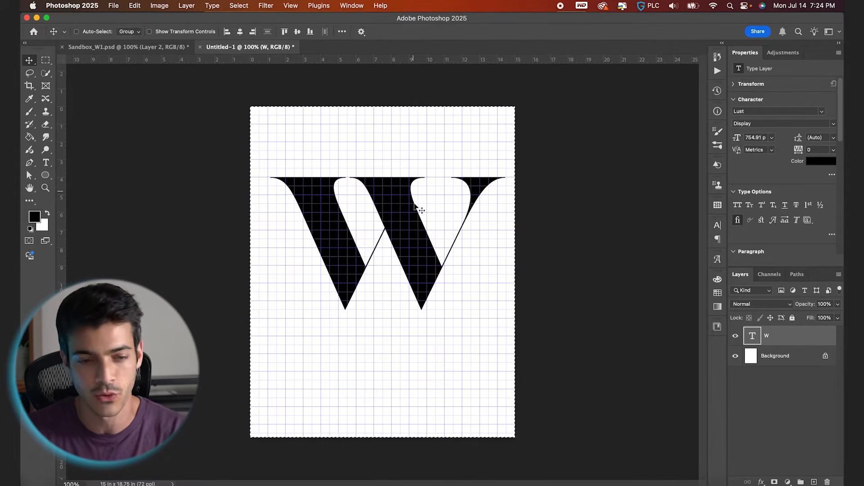
click(239, 31)
key(super+equal)
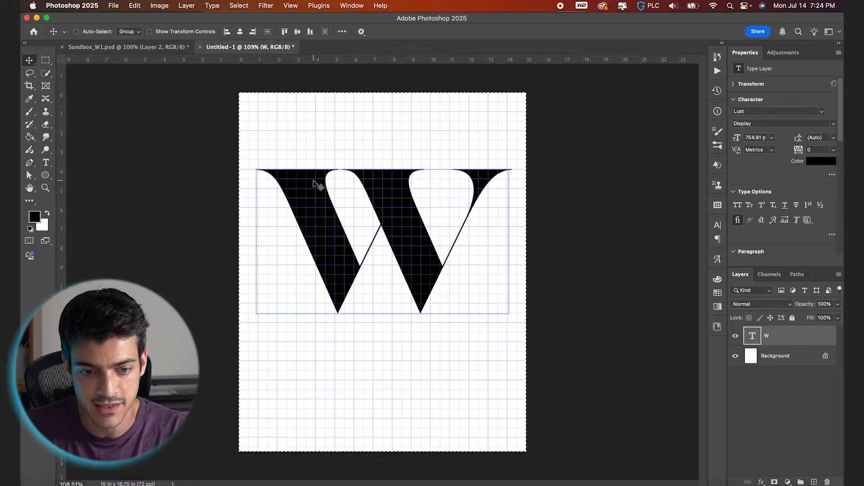
scroll(314, 184, up, 3)
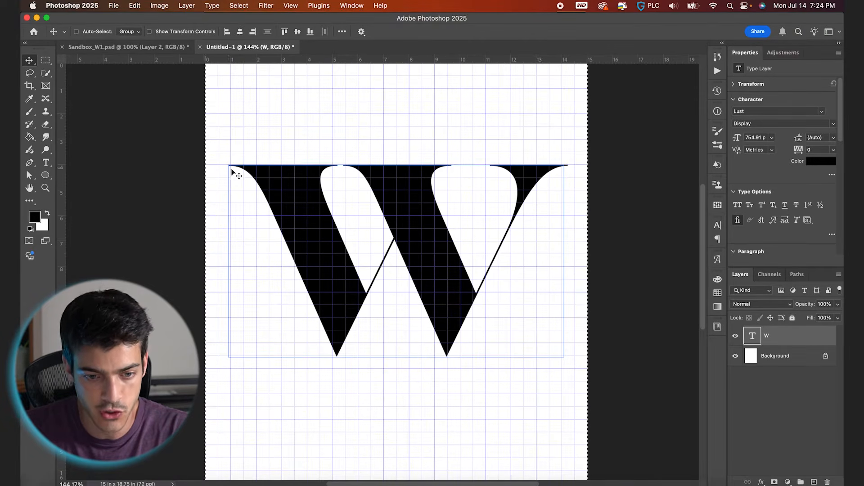
key(super)
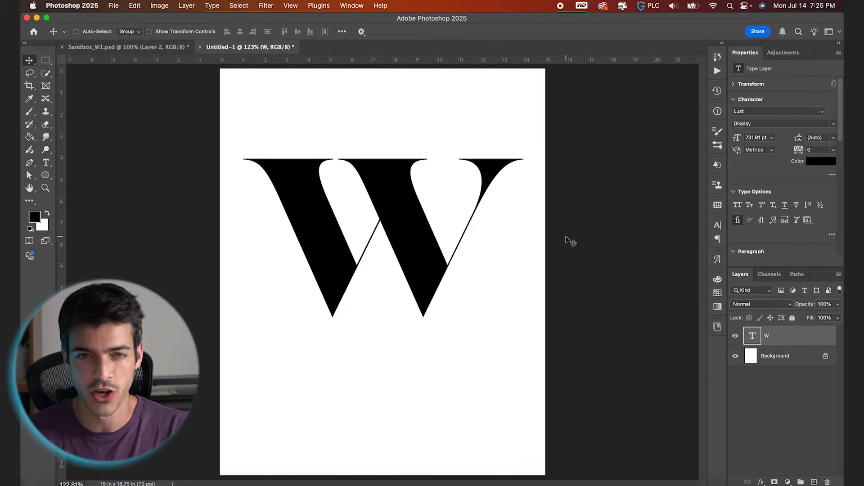
- Add a text layer above the W reading "MINNESOTA WIND CHILL VS. CHICAGO UNION" with "WEEK 11" on a second line
key(super+shift+alt+n)
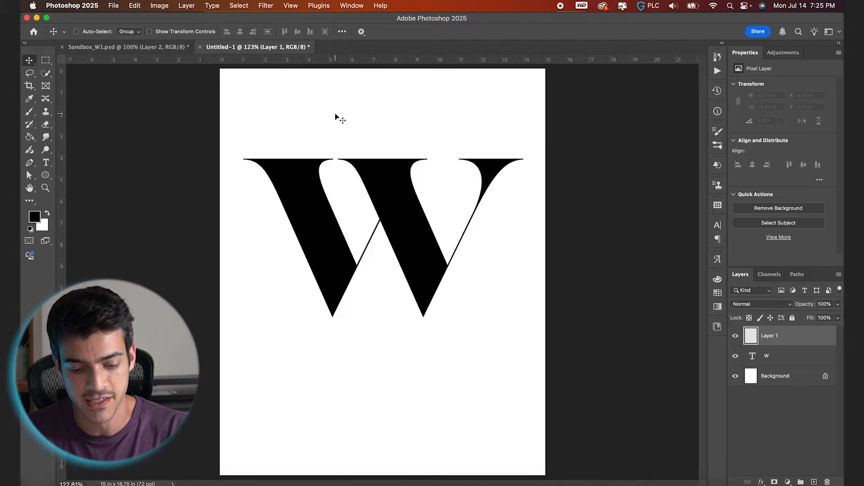
key(t)
click(260, 93)
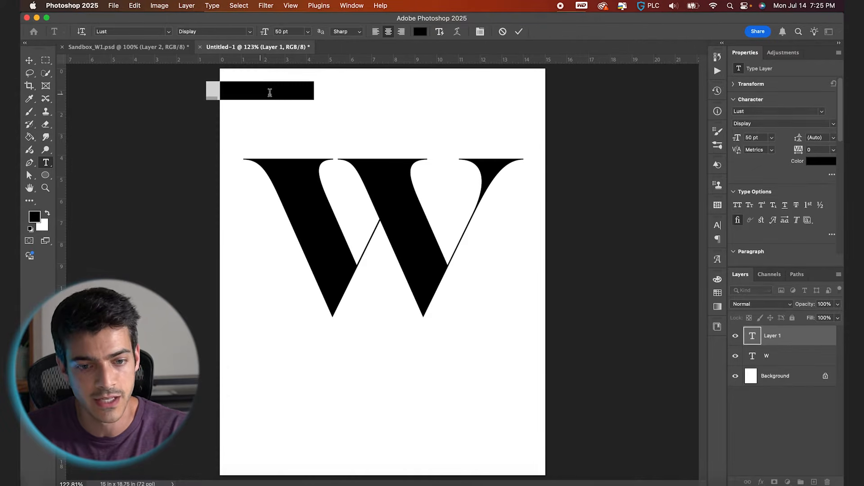
text(MINNESOTA WIND CHILL)
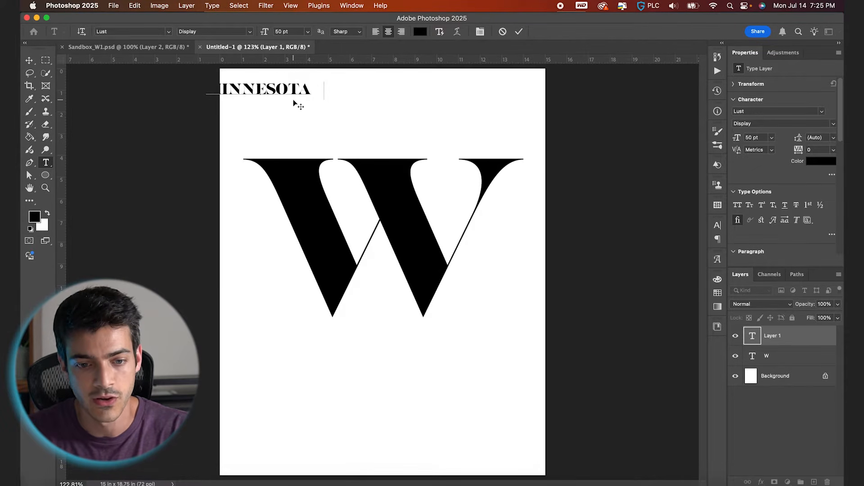
text( VS. CH)
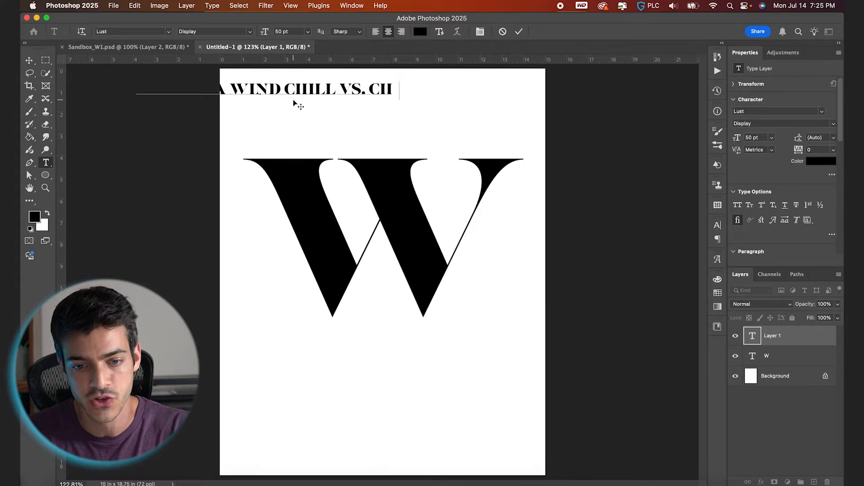
text(ICAGO UNIONWEEK 11)
- Left-align the matchup text and format it in Coolvetica Regular at 20 pt
key(super+a)
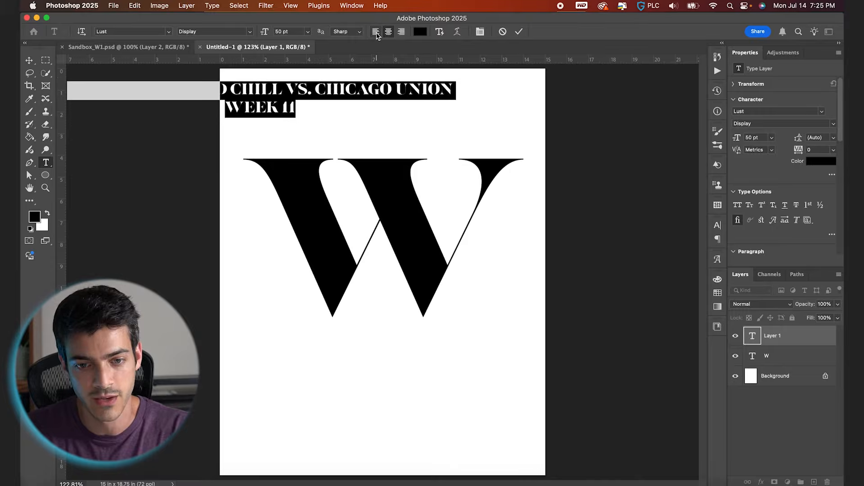
click(376, 32)
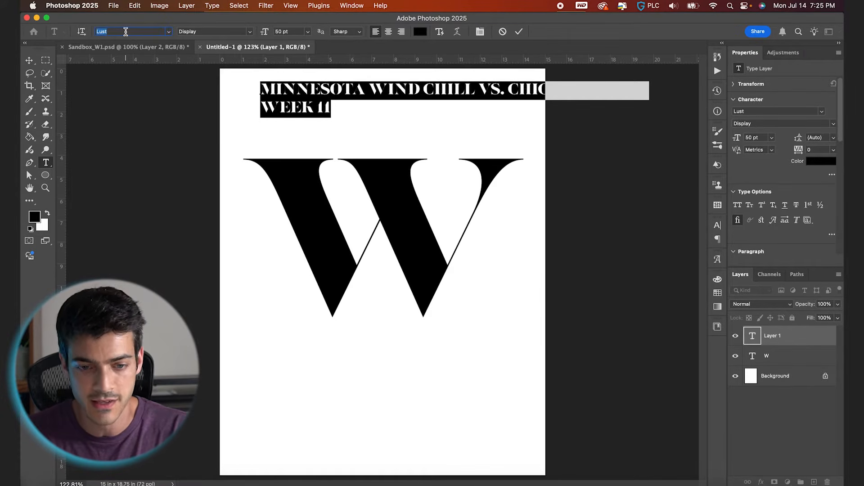
text(cool)
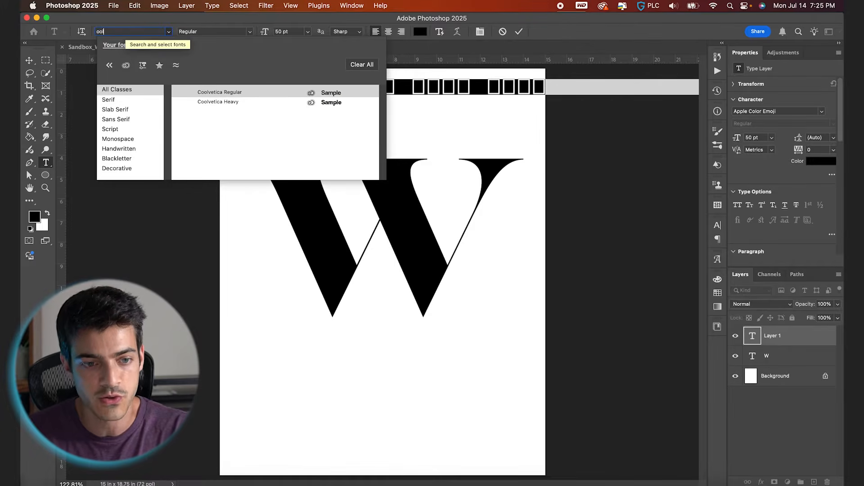
click(199, 93)
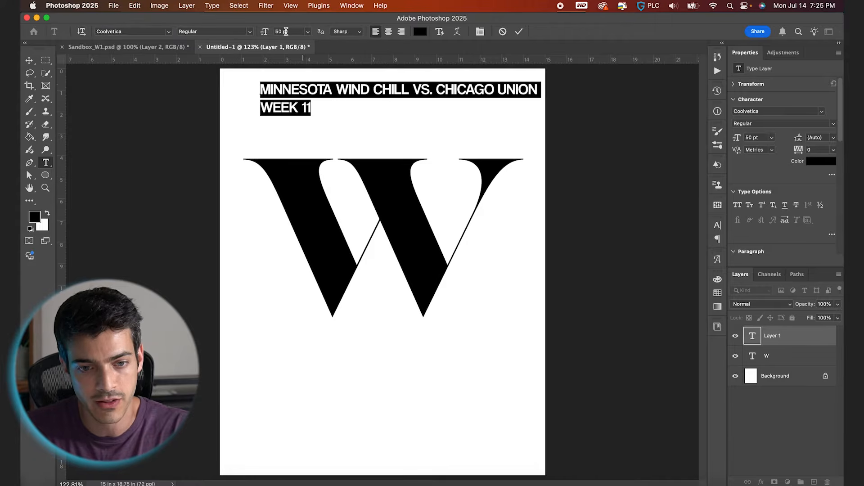
key(Return)
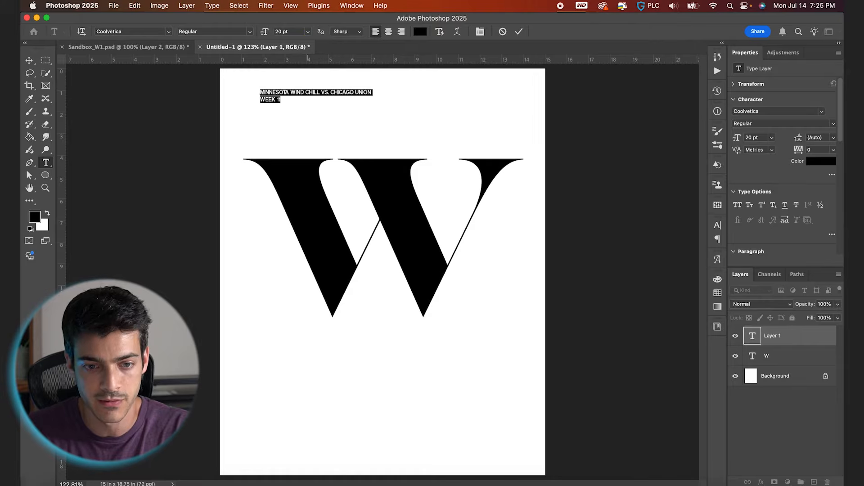
- Move the matchup text to the page's upper left, aligning its left edge with the one-inch grid line
click(520, 32)
key(v)
drag(319, 100, 302, 104)
key(super+apostrophe)
key(super+plus)
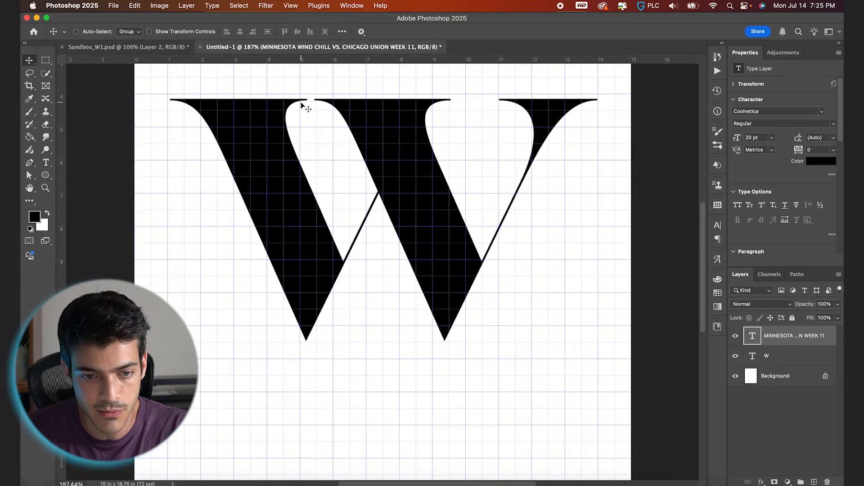
scroll(301, 103, up, 5)
scroll(301, 103, left, 3)
key(Down)
key(Left)
key(Left)
key(Left)
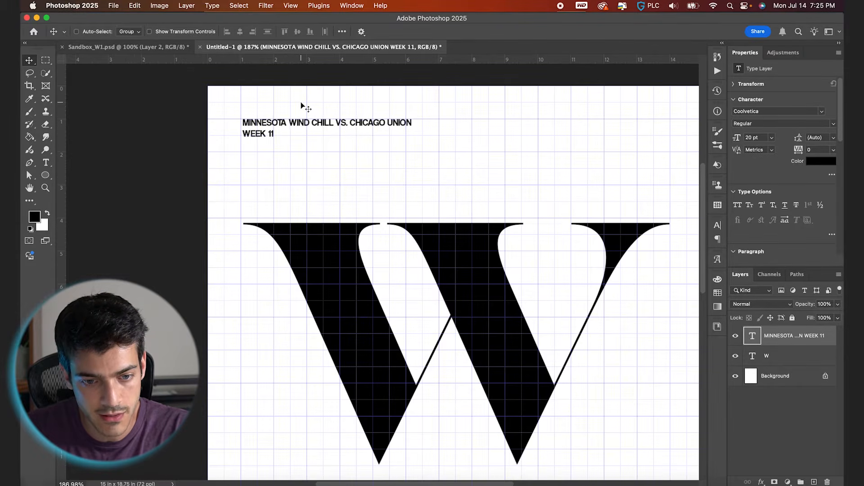
key(super+apostrophe)
- Duplicate the matchup text toward the page's upper right and right-align the copy
key(super+j)
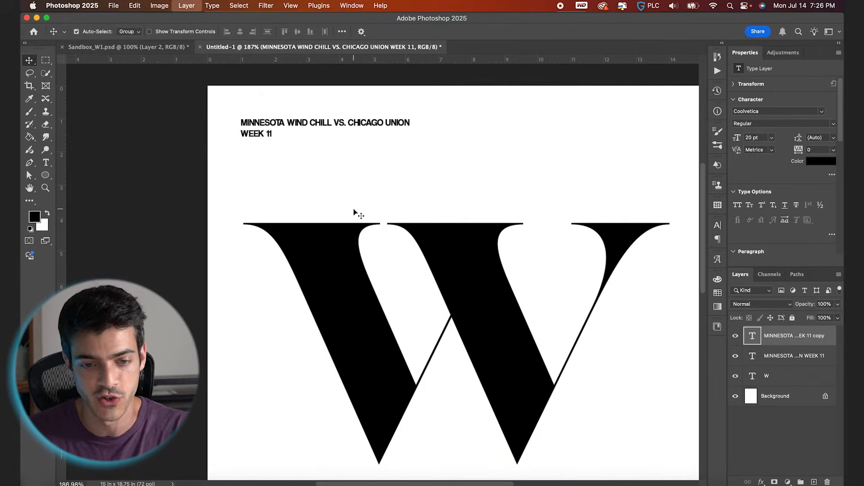
drag(328, 145, 546, 132)
key(t)
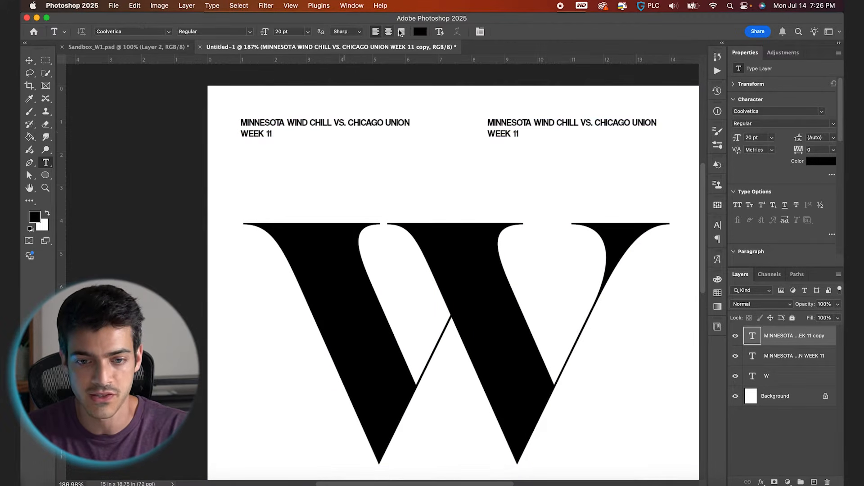
click(401, 32)
scroll(434, 135, right, 5)
- Move the right-aligned copy so its right edge lines up with the W's right serif at the 14-inch grid line
key(v)
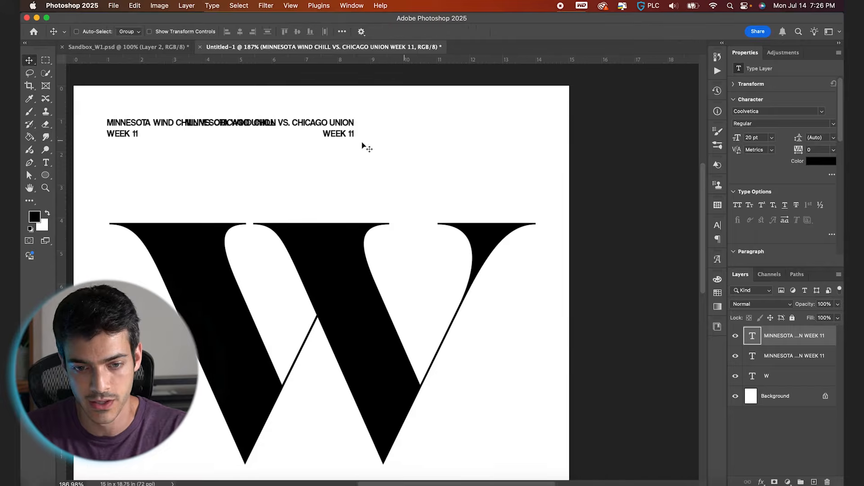
drag(363, 144, 511, 140)
key(super+apostrophe)
key(shift+Right)
key(shift+Right)
key(shift+Right)
key(shift+Right)
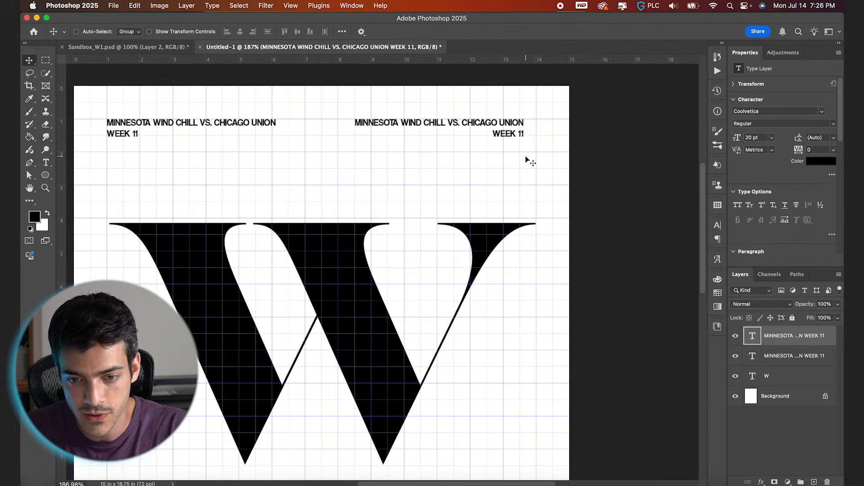
key(Right)
key(Right)
key(Right)
key(Right)
- Replace the right-aligned copy's text with "JULY 4, 2025" and "MARTIN STADIUM" on a second line
scroll(525, 155, down, 2)
key(t)
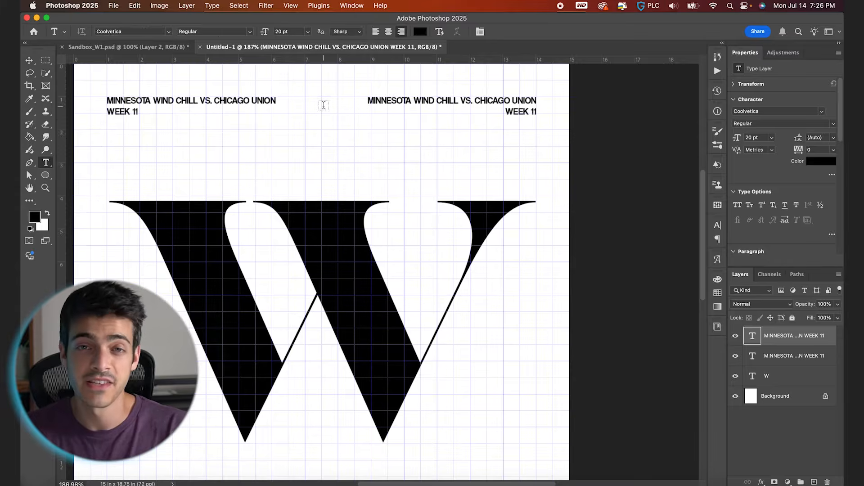
click(426, 101)
key(super+a)
click(426, 100)
text(july)
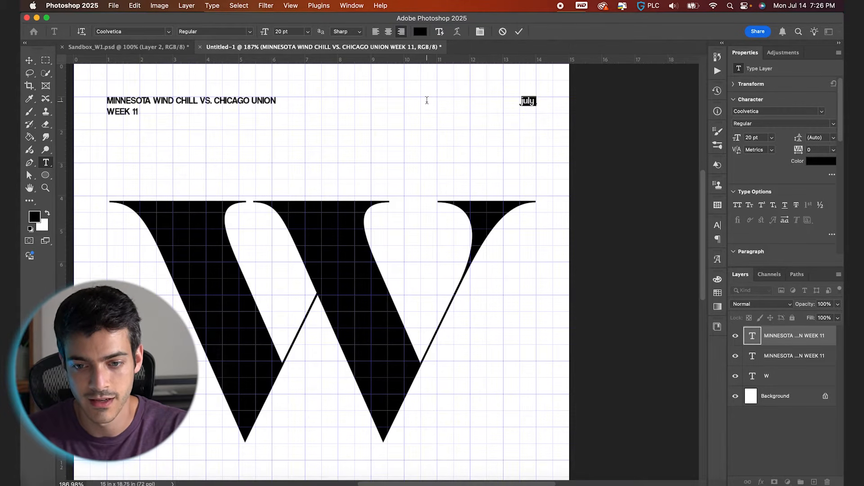
text( 4, 202)
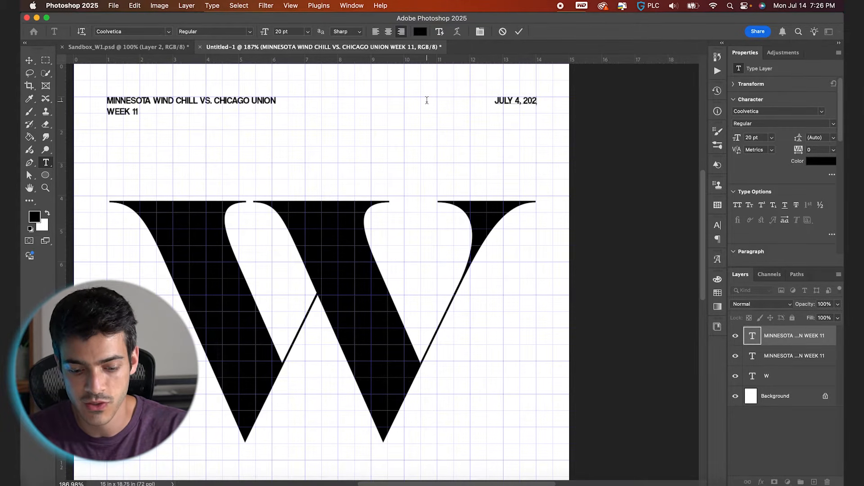
text(5.)
text(MARTIN STADIUM)
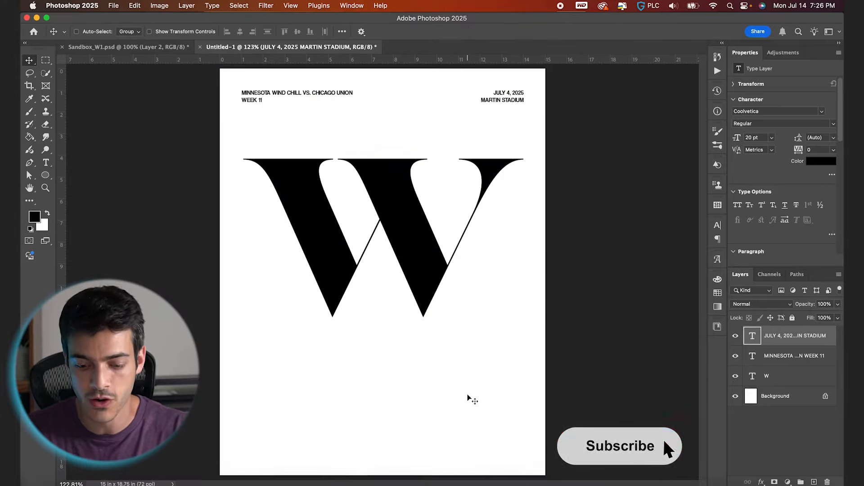
- Duplicate the date and stadium text below the W, center-align the copy, and enlarge it to 51.2 pt
drag(517, 97, 401, 412)
key(t)
click(387, 32)
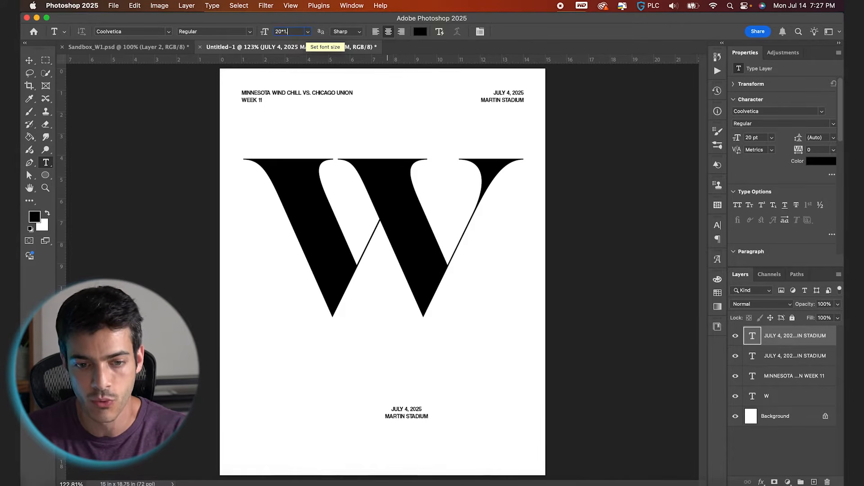
key(Return)
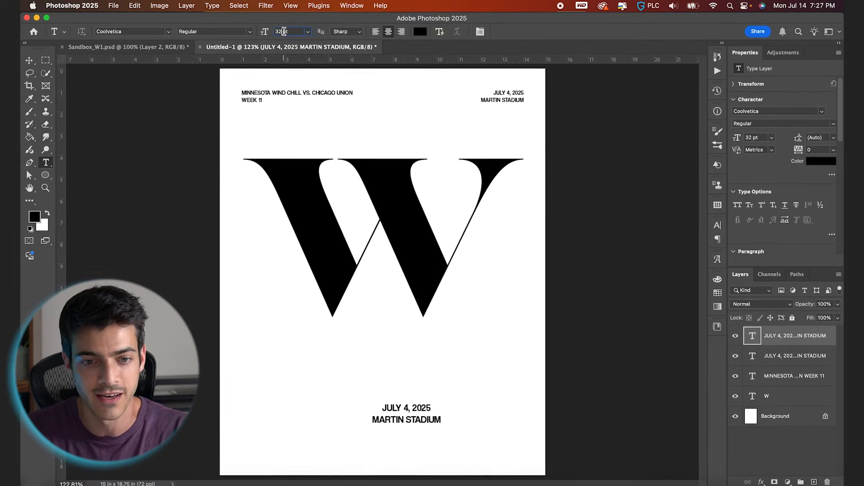
key(Return)
- Replace the enlarged copy's text with the score "15 - 25"
text(15 - )
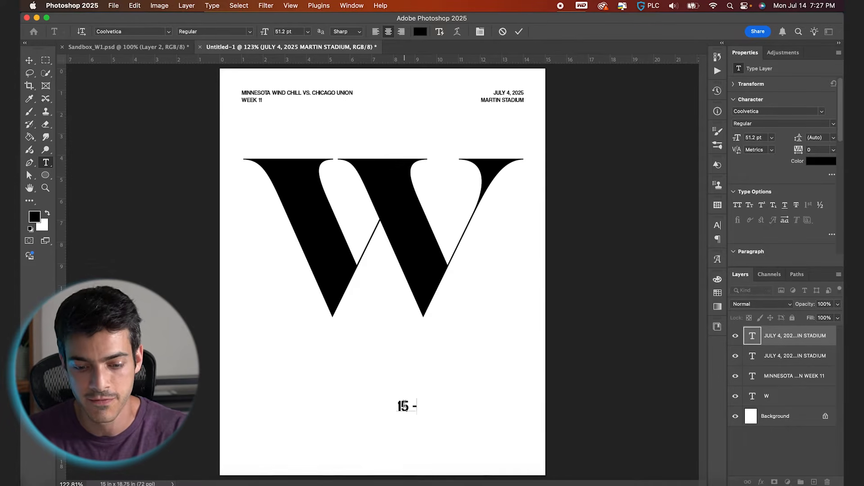
text(25)
click(519, 32)
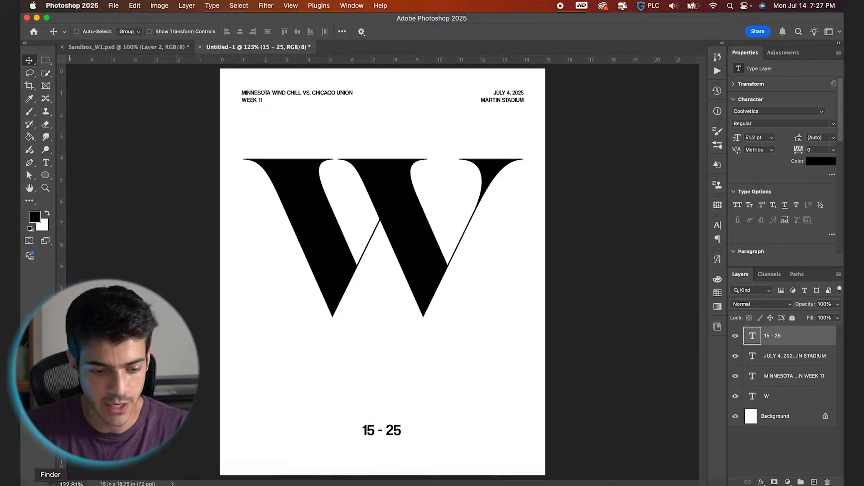
- Place CHI_4096x4096.png and MIN_4096x4096.png from the W Graphic folder into the poster as smart objects
click(50, 485)
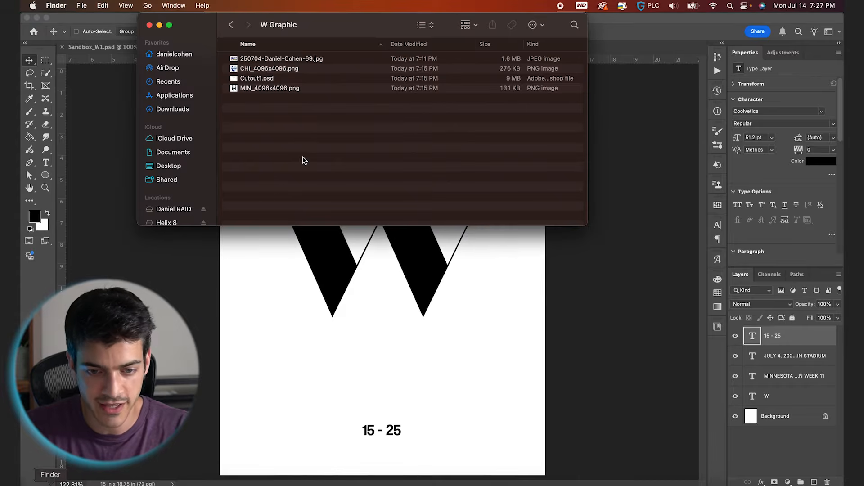
click(265, 89)
super+click(269, 68)
drag(269, 68, 296, 327)
key(Return)
key(Return)
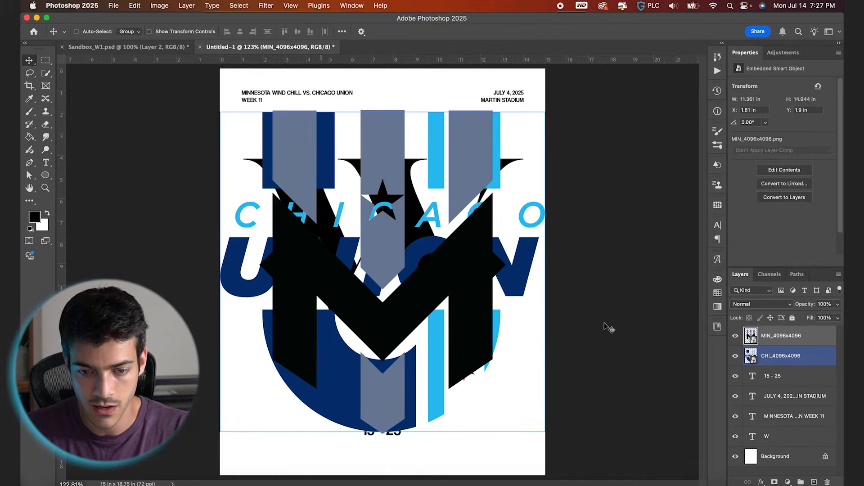
- Scale both team logos together down to about 4.87% and position them over the score
shift+click(768, 355)
key(super+t)
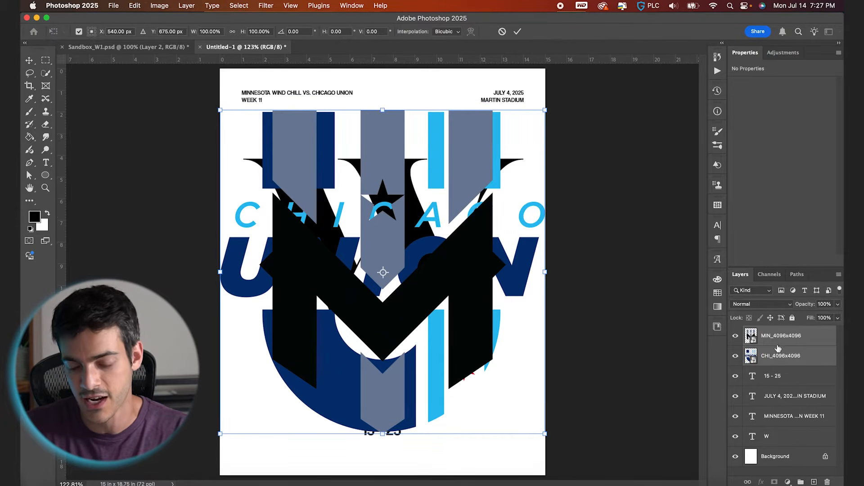
drag(544, 110, 486, 169)
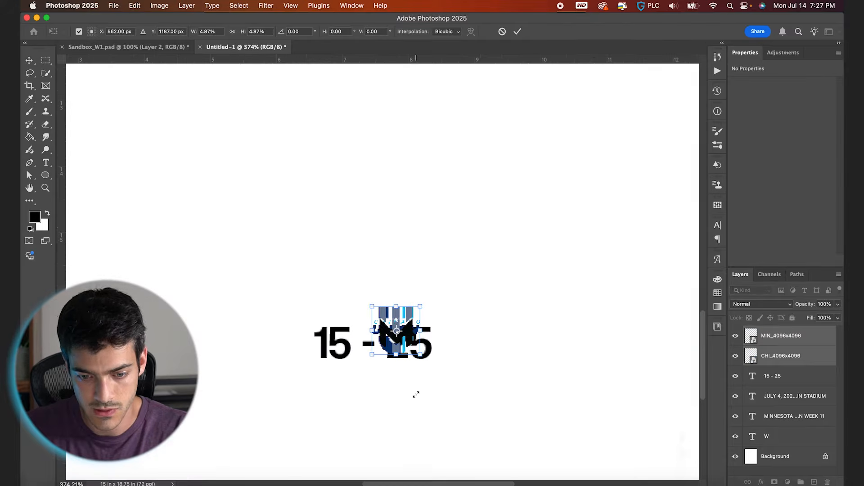
key(Return)
- Place the Chicago logo right of the score and the Minnesota logo left of it, with both reduced slightly in size
drag(426, 344, 489, 367)
super+click(299, 360)
shift+super+click(290, 347)
key(super+t)
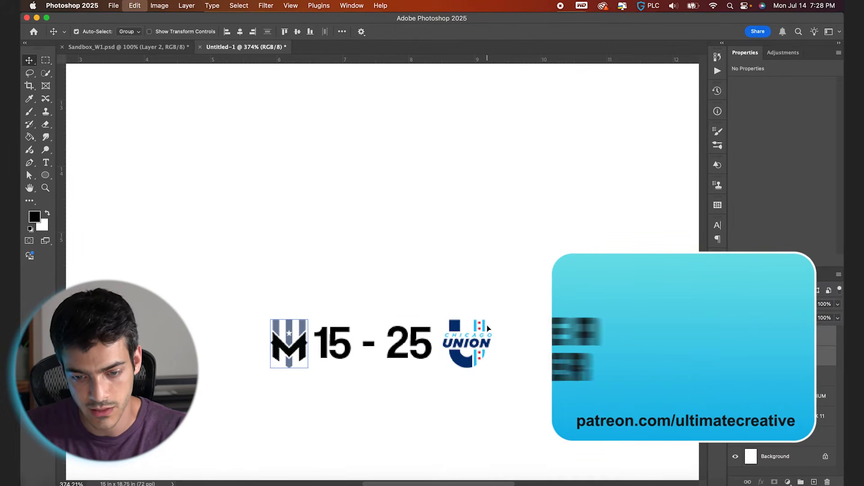
drag(492, 319, 485, 319)
key(Return)
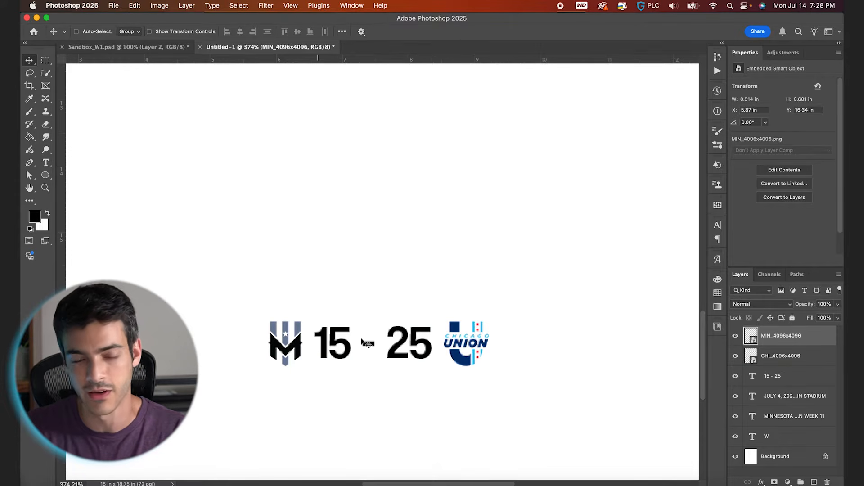
- Apply a black Color Overlay to the Minnesota logo
key(super+0)
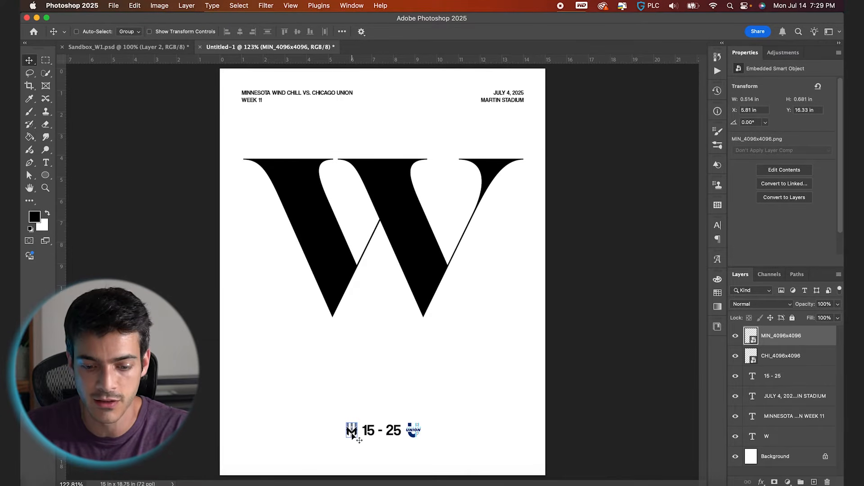
scroll(352, 433, up, 3)
scroll(353, 436, down, 3)
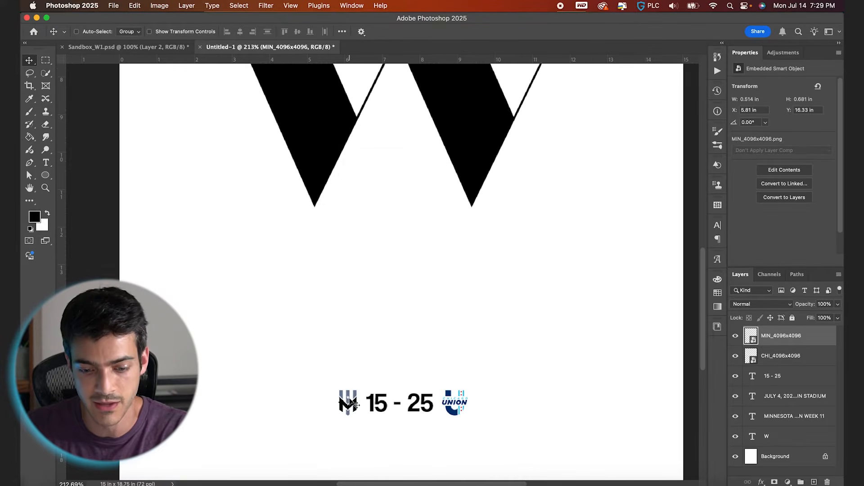
click(761, 482)
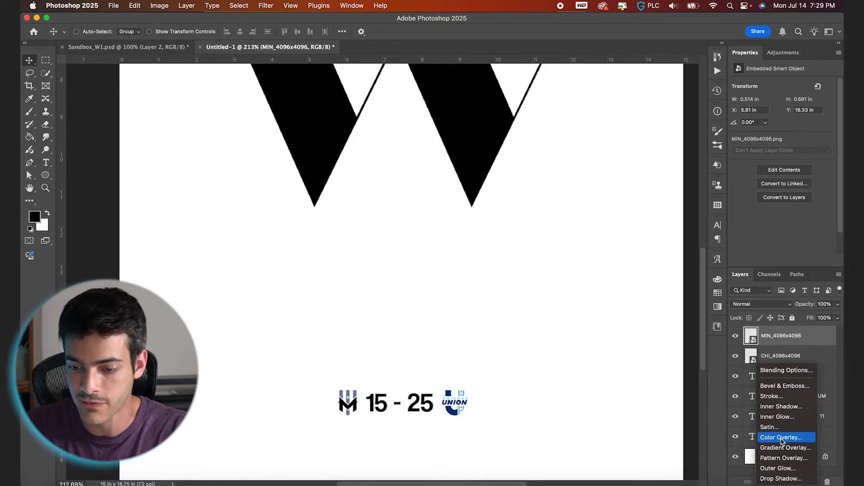
click(780, 437)
click(692, 72)
drag(486, 135, 383, 188)
key(Return)
key(Return)
- Place Cutout1.psd as a smart object about 5.07 by 10.14 in, with the player centered over the W
key(super+0)
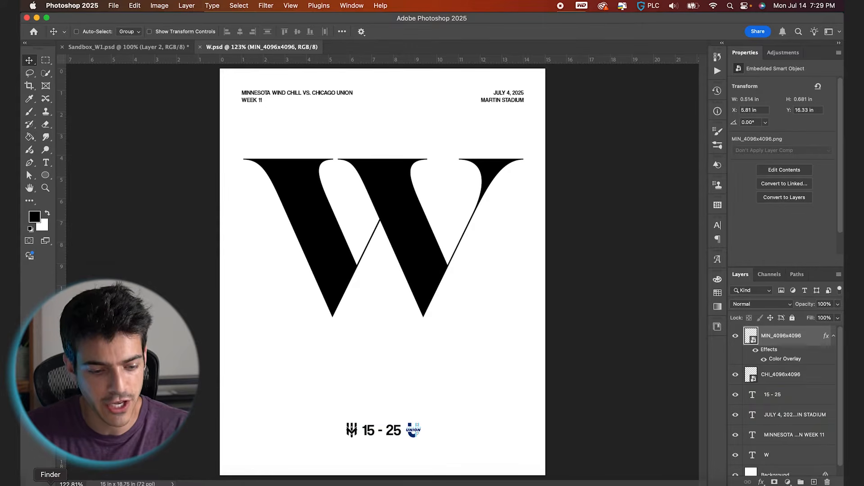
click(50, 484)
drag(268, 98, 392, 332)
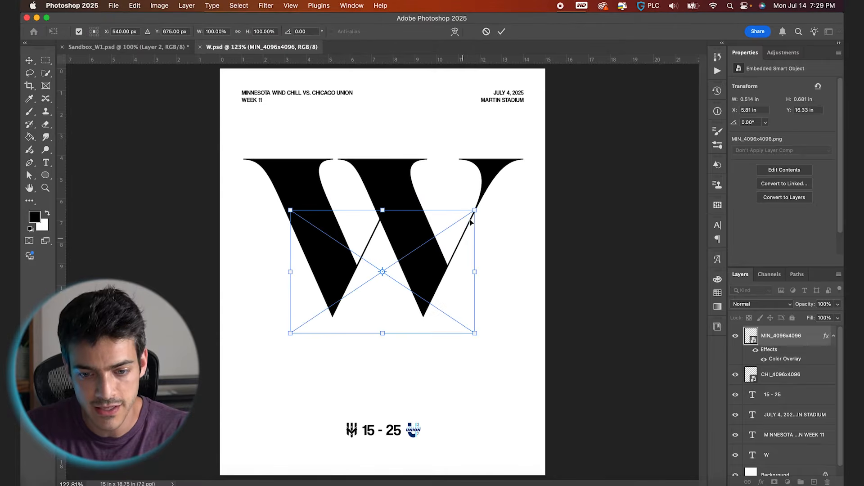
key(Return)
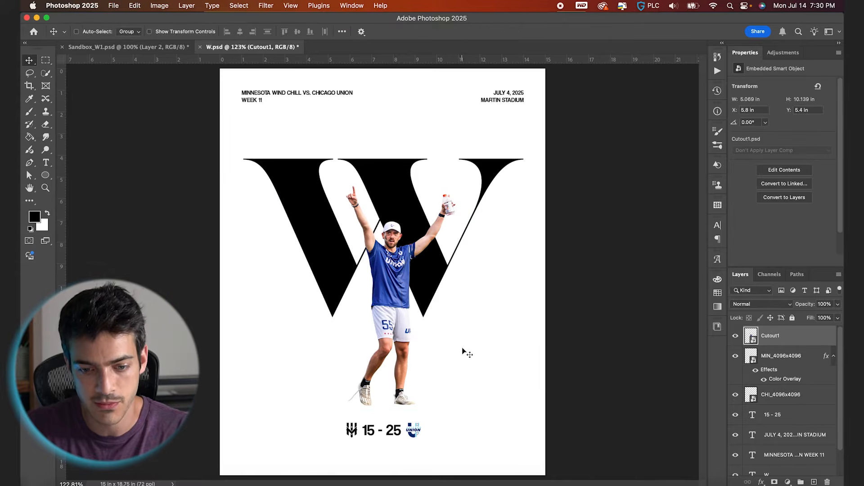
drag(463, 348, 458, 345)
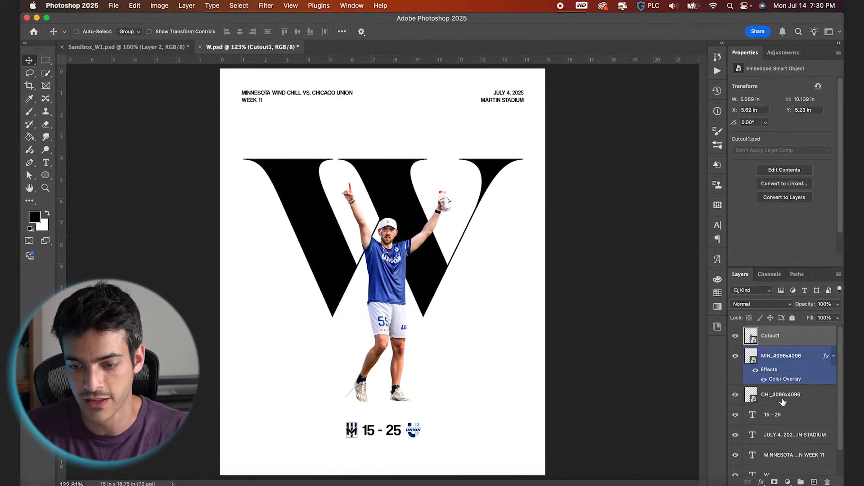
- Move the W and the player cutout together slightly higher on the poster
scroll(779, 419, down, 1)
super+click(776, 444)
drag(519, 322, 519, 309)
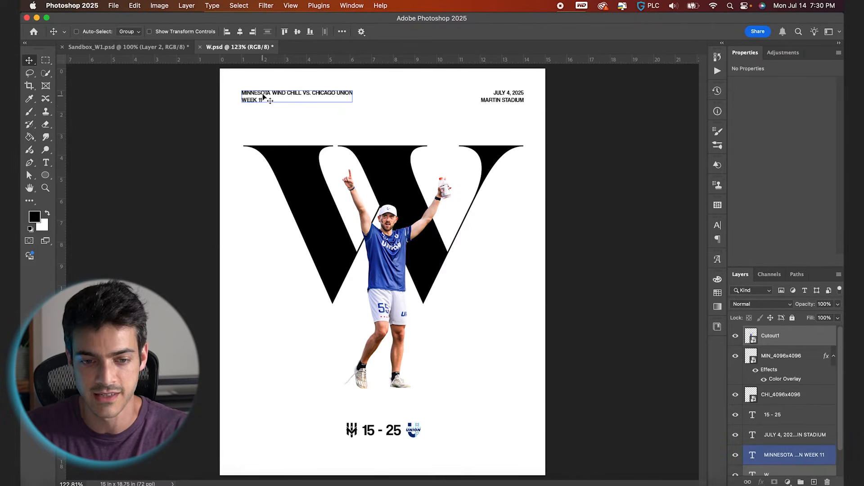
- Show the grid and group the score text with both team logos in a group named "Score"
key(super+apostrophe)
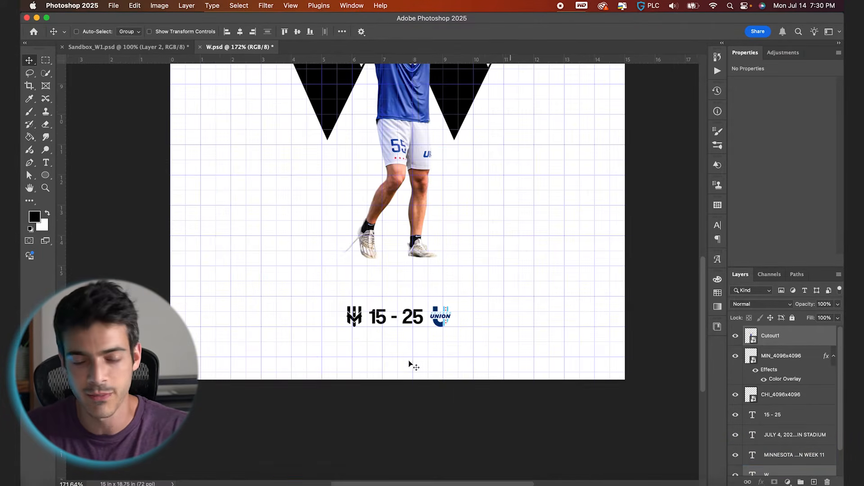
click(776, 414)
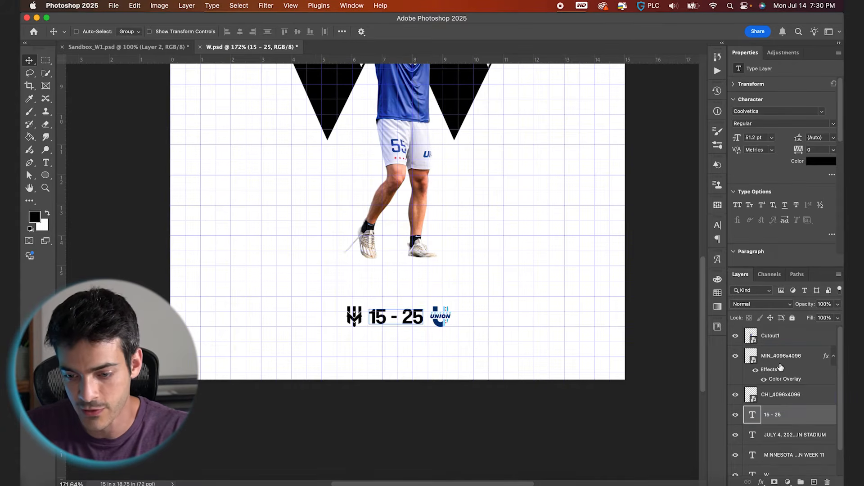
shift+click(782, 358)
click(801, 480)
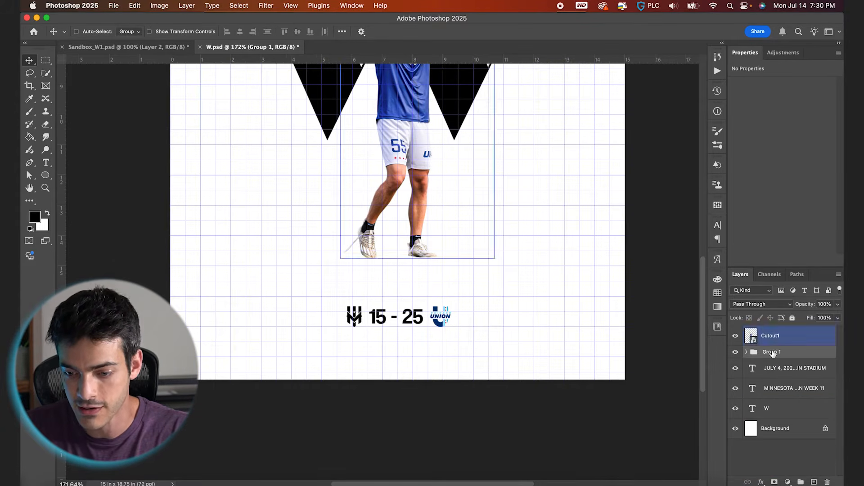
double_click(767, 351)
text(Score)
key(Return)
click(735, 352)
click(735, 352)
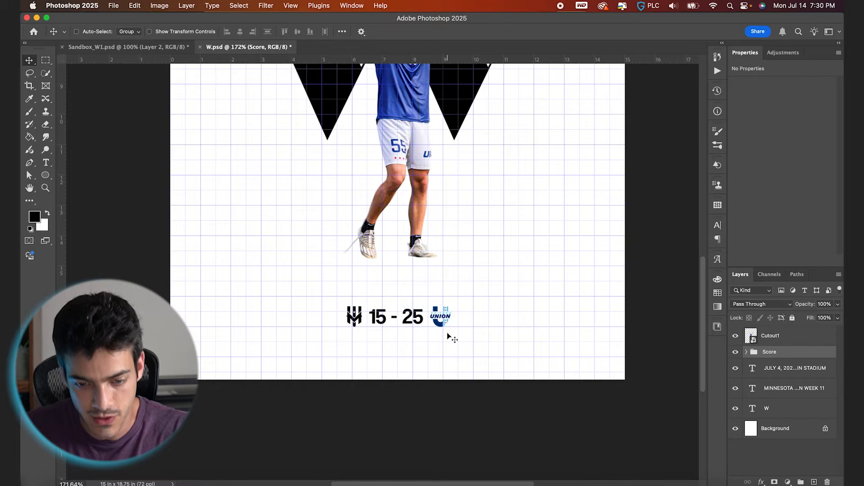
- Nudge the Score group down closer to the poster's lower edge
key(shift+Down)
key(shift+Down)
key(shift+Down)
key(Down)
key(Down)
key(Down)
key(Down)
key(Down)
key(Down)
key(Down)
key(Down)
key(Down)
key(Down)
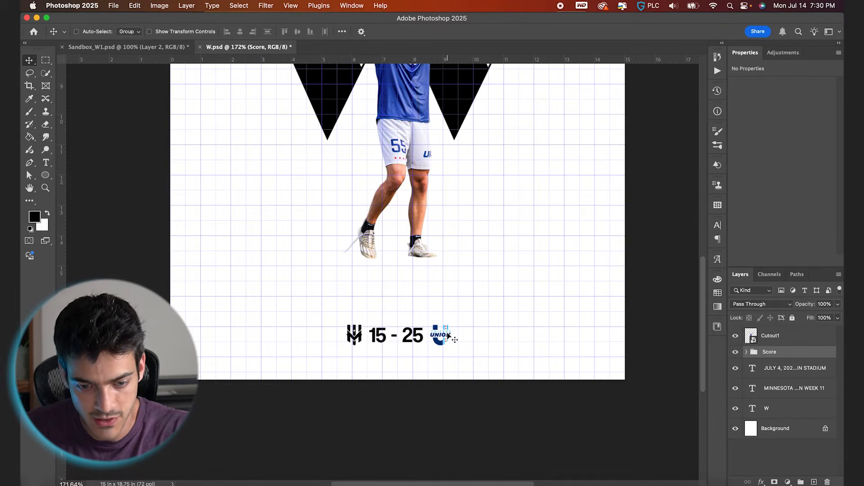
key(super+0)
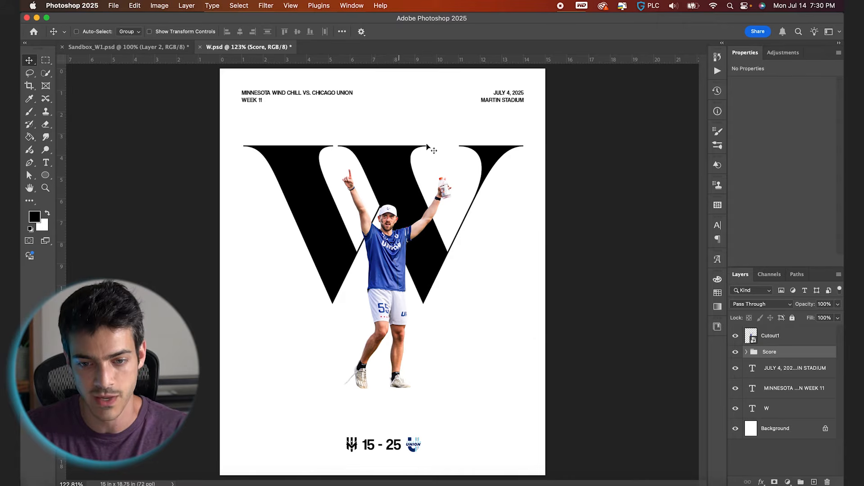
- Enlarge the player cutout to about 5.65 by 11.29 in and move it up together with the W
key(super+apostrophe)
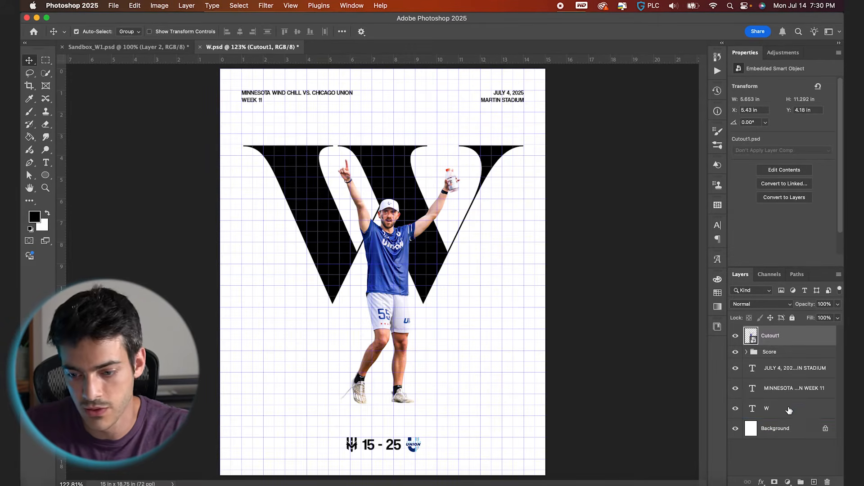
super+click(826, 408)
key(Up)
key(Up)
key(Up)
key(Up)
key(Up)
key(Up)
key(Up)
key(Up)
key(Up)
key(Up)
key(Up)
key(Up)
key(Up)
key(Up)
key(Up)
drag(461, 268, 462, 265)
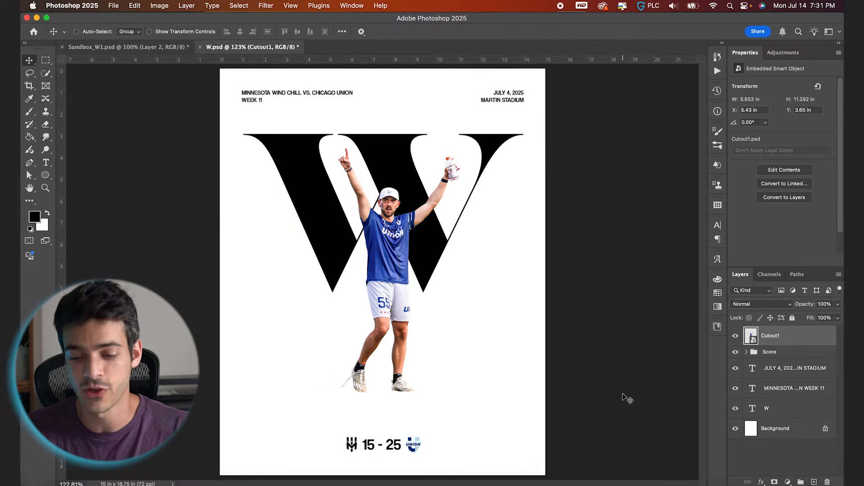
- Add an empty layer beneath the player cutout and group both layers in a group named "Cutout"
click(759, 354)
key(super+shift+alt+n)
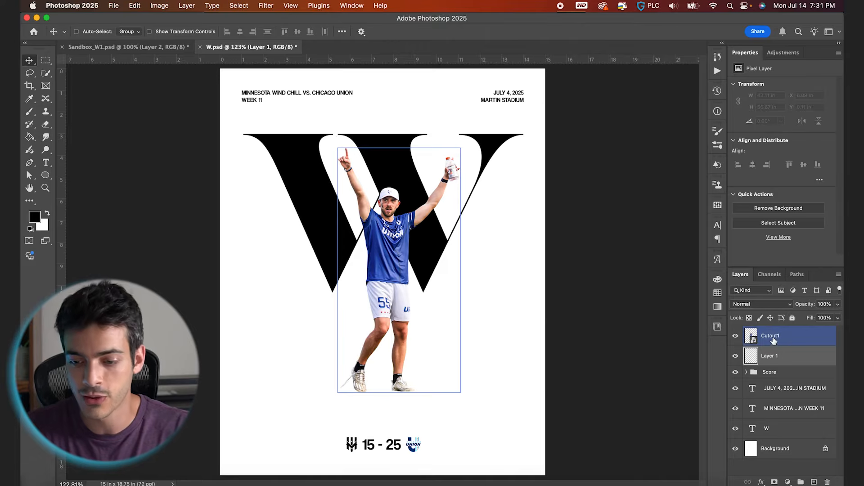
shift+click(774, 341)
click(801, 482)
double_click(770, 332)
text(Cutout)
key(Return)
click(746, 331)
- Load the player's outline as a selection, fill it with black on the empty layer, and deselect
click(759, 372)
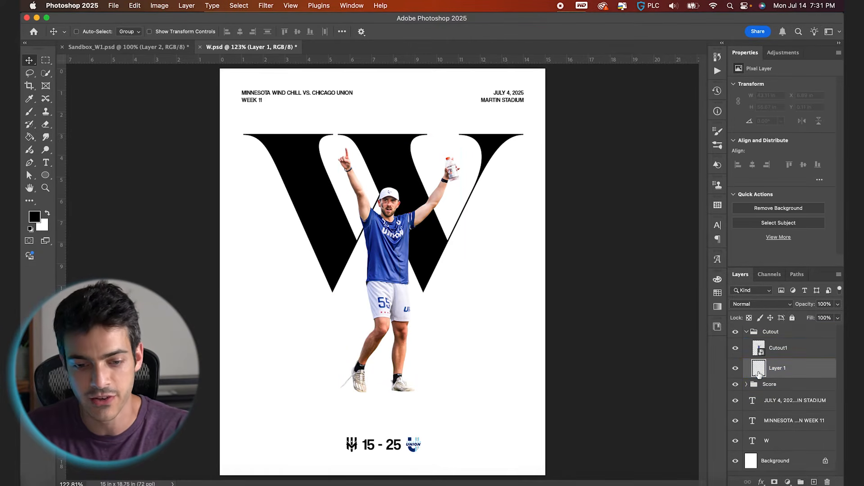
super+click(760, 351)
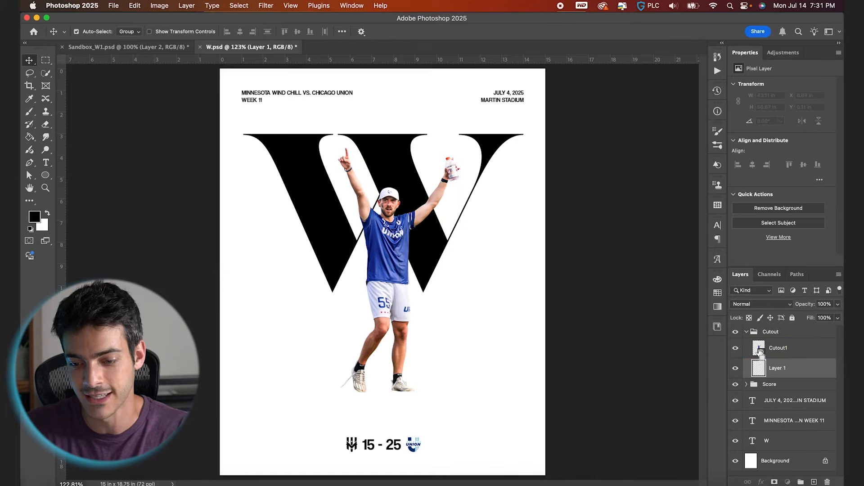
key(super+plus)
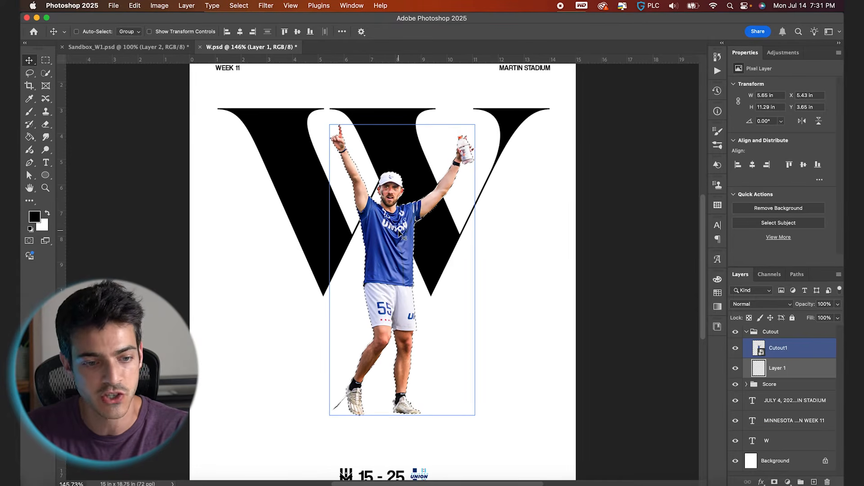
key(alt+bracketleft)
click(30, 137)
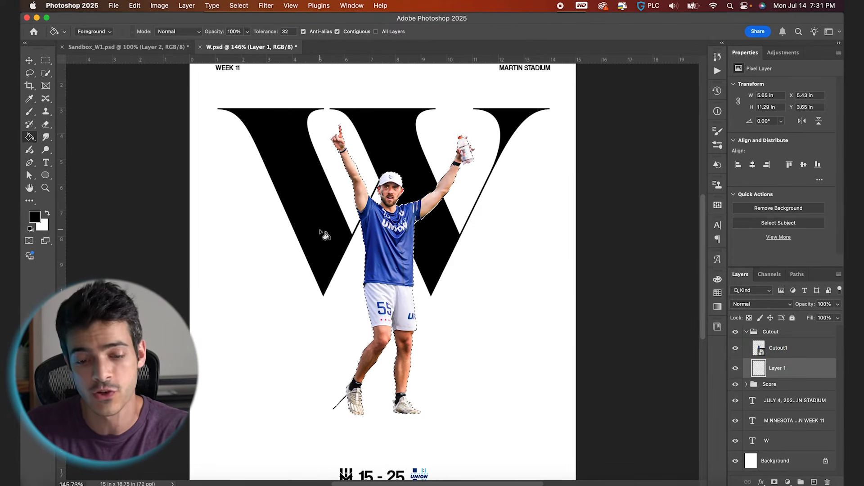
click(398, 252)
key(super+d)
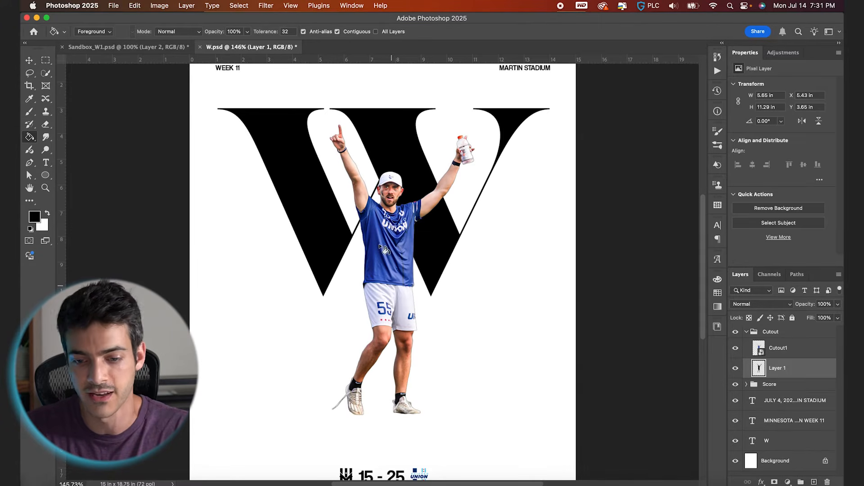
click(736, 349)
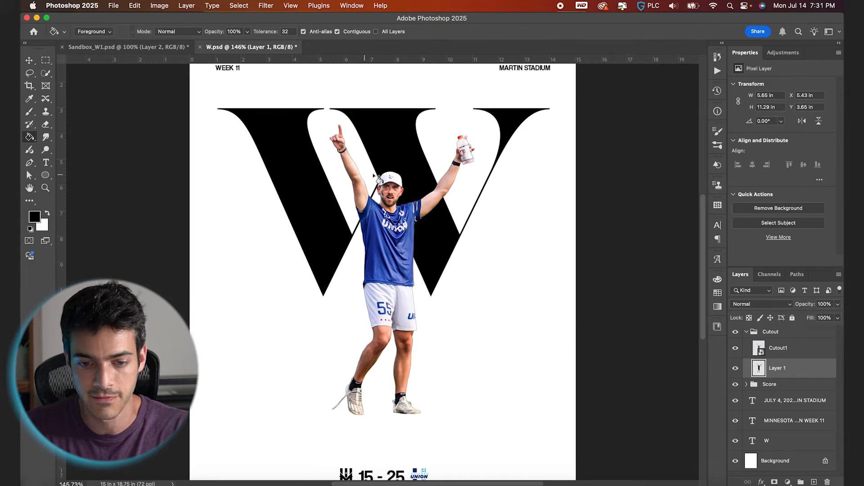
- Convert the black silhouette to a smart object and distort it into a flat ground shadow about 7.11 by 0.33 in
click(266, 5)
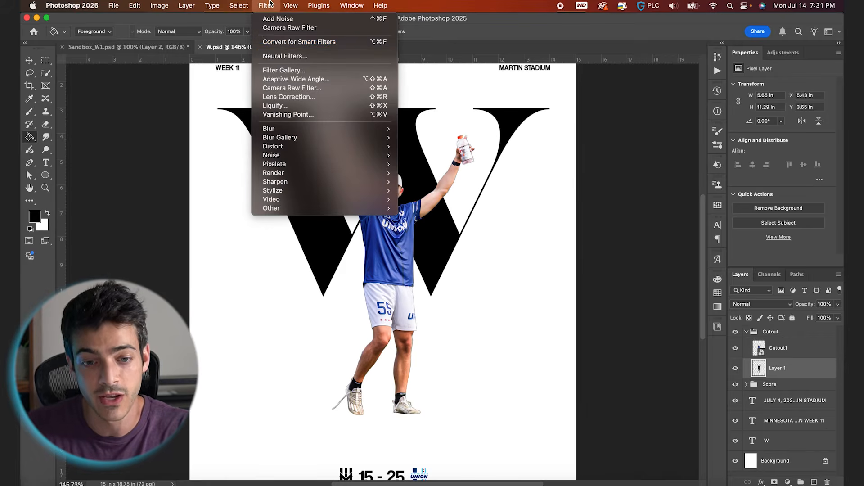
click(283, 45)
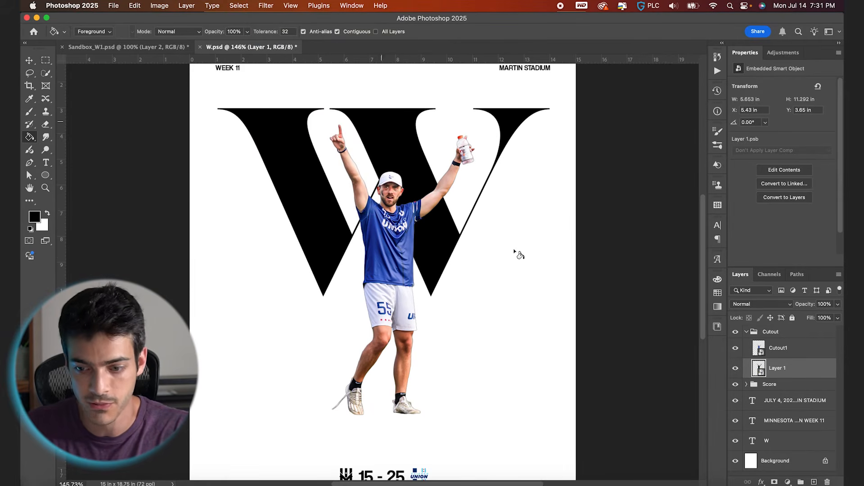
click(135, 5)
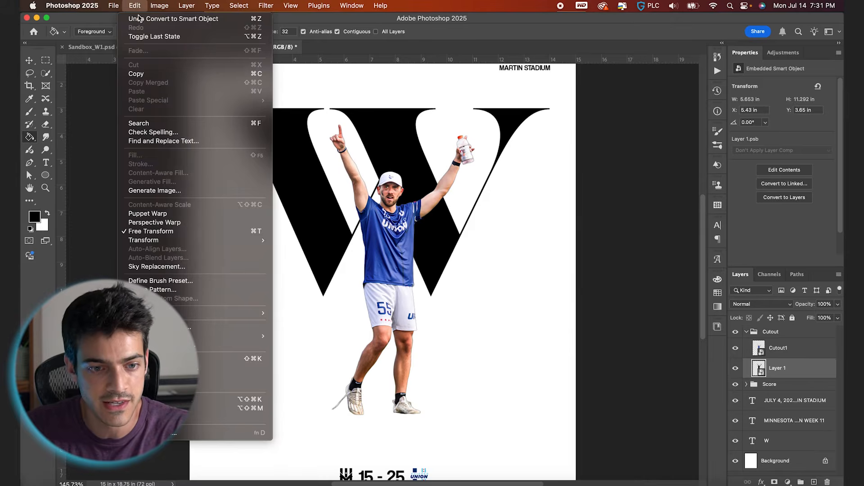
mouse_move(260, 240)
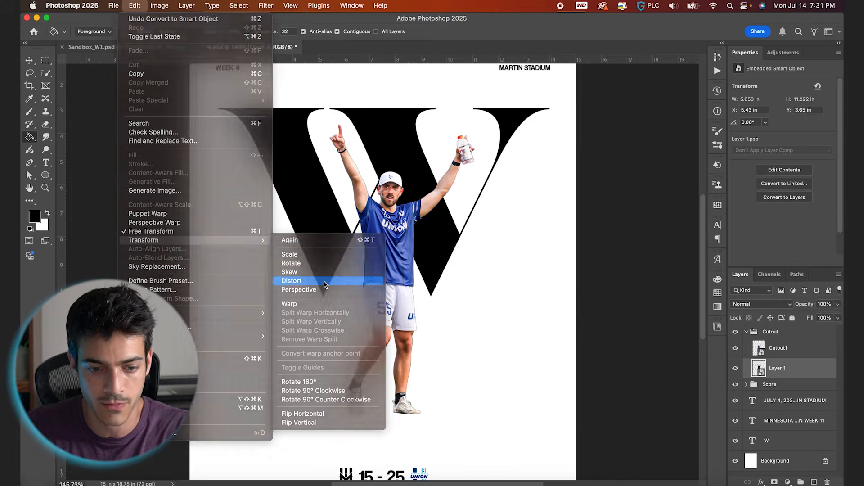
click(325, 281)
drag(398, 156, 323, 367)
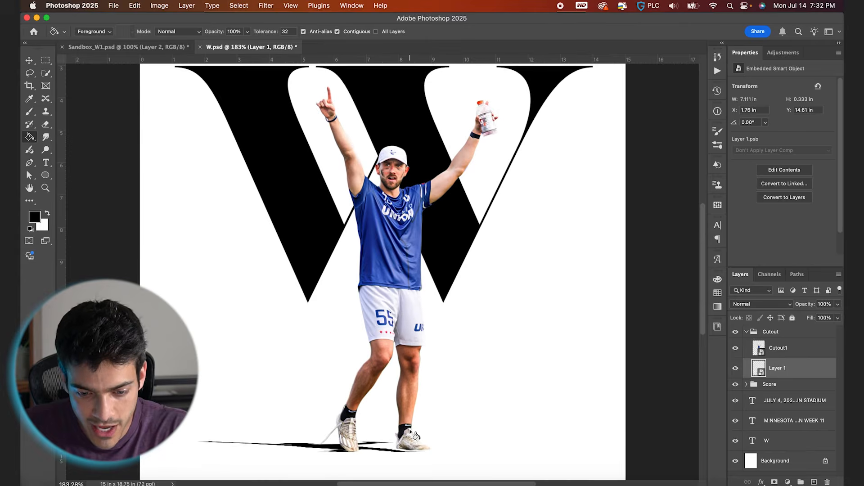
- Shift the shadow under the player's shoes and distort its near edge, making it about 7.6 by 0.38 in
scroll(411, 424, down, 3)
key(v)
mouse_move(428, 420)
mouse_down()
mouse_move(429, 408)
mouse_move(434, 419)
mouse_up()
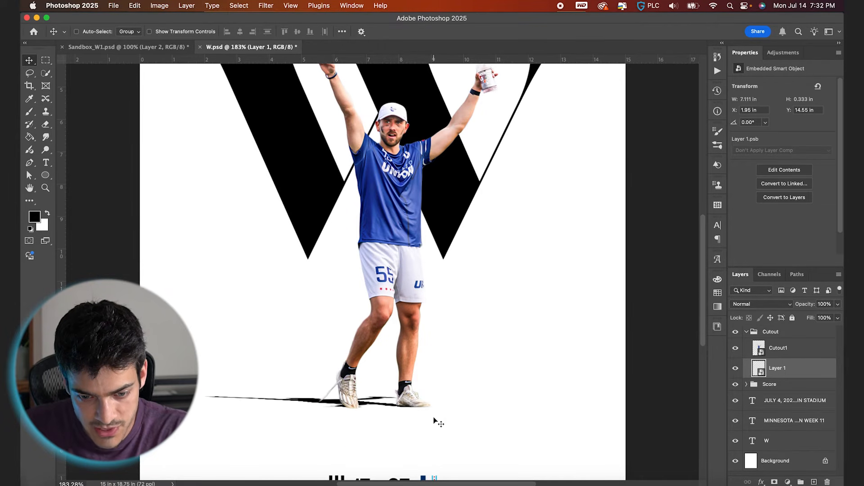
key(super+t)
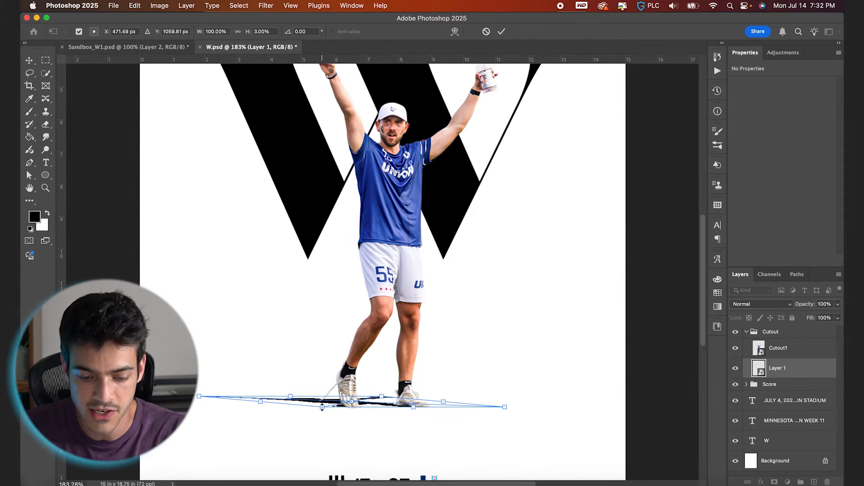
drag(322, 406, 323, 408)
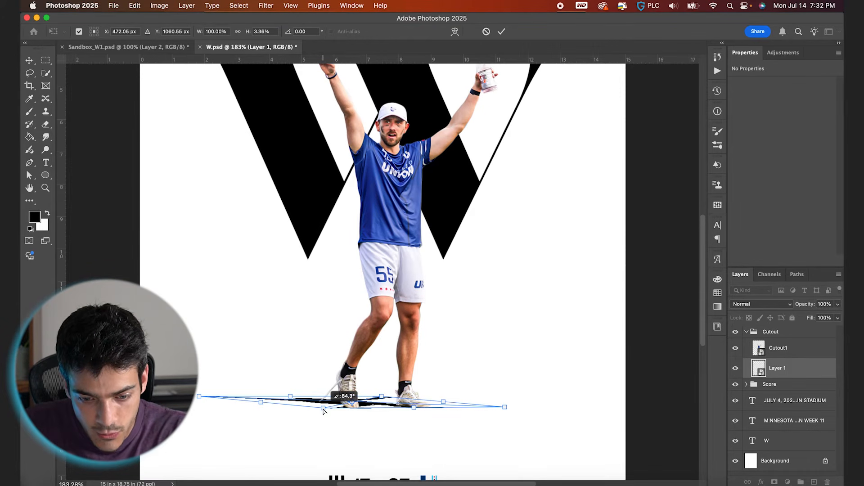
key(Return)
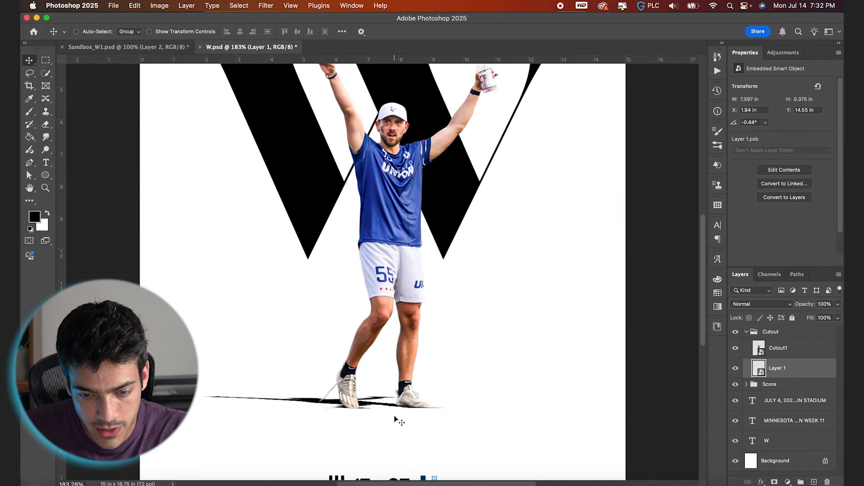
- Add a layer mask to the player's ground shadow layer and ready the Brush tool with black as the foreground colour
key(super+equal)
scroll(404, 424, up, 1)
scroll(403, 423, down, 2)
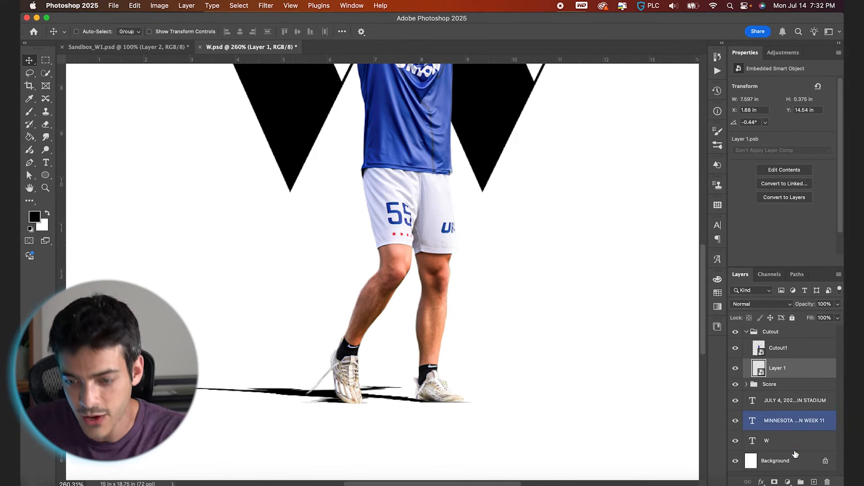
click(773, 482)
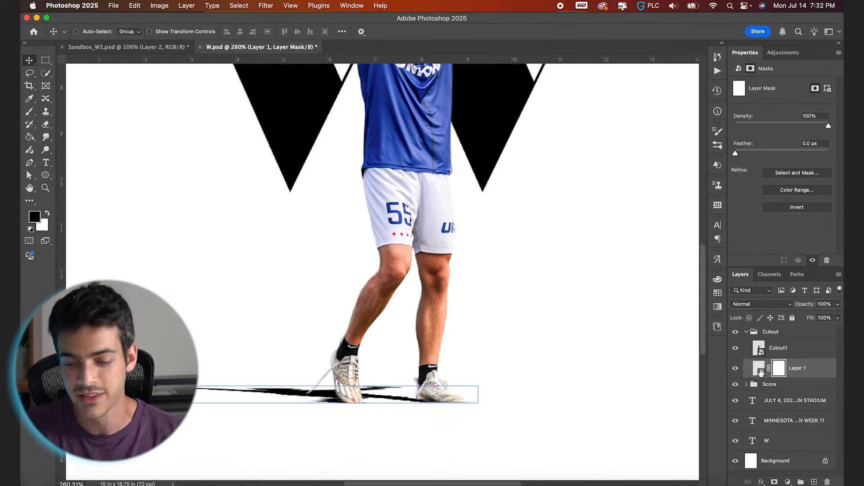
key(b)
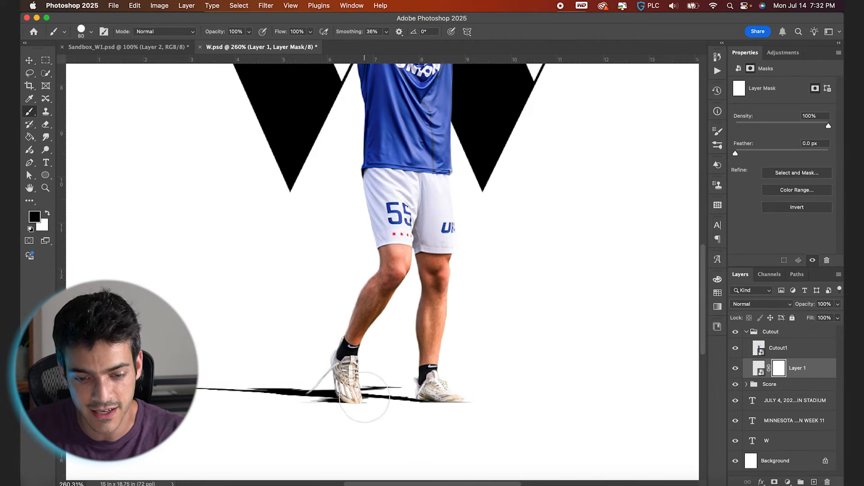
scroll(365, 396, up, 5)
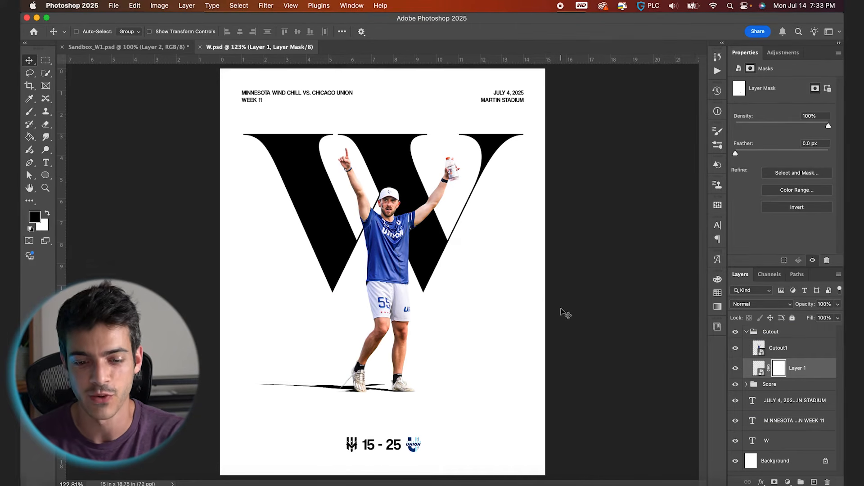
- Display the grid as a placement guide and move the collapsed "Cutout" group down about 0.6 in
key(super+apostrophe)
scroll(438, 140, up, 3)
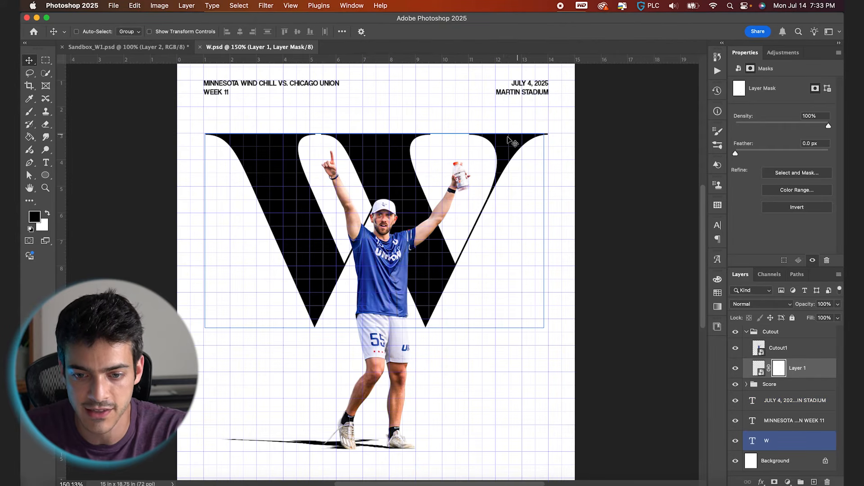
scroll(510, 141, down, 10)
scroll(510, 140, down, 2)
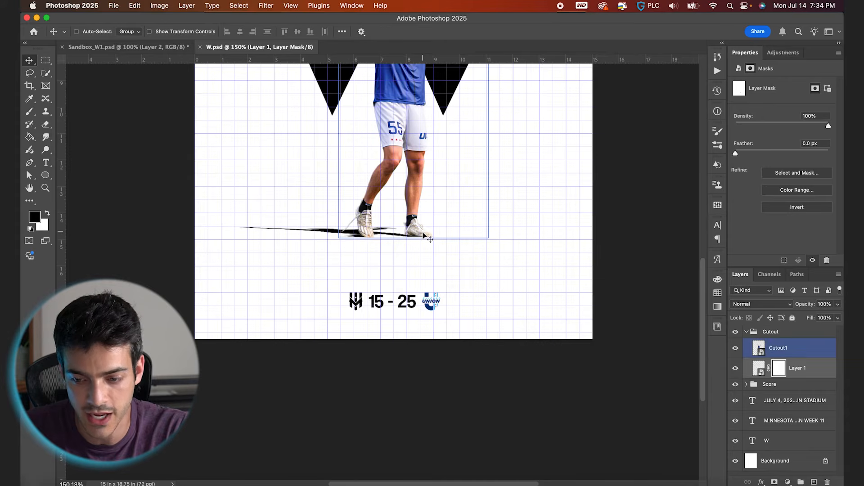
click(749, 333)
click(748, 333)
key(Down)
key(Down)
key(Down)
key(Down)
key(Down)
key(Down)
key(Down)
key(Down)
key(Down)
key(Down)
key(Down)
key(Down)
key(Down)
key(Down)
key(Down)
key(Down)
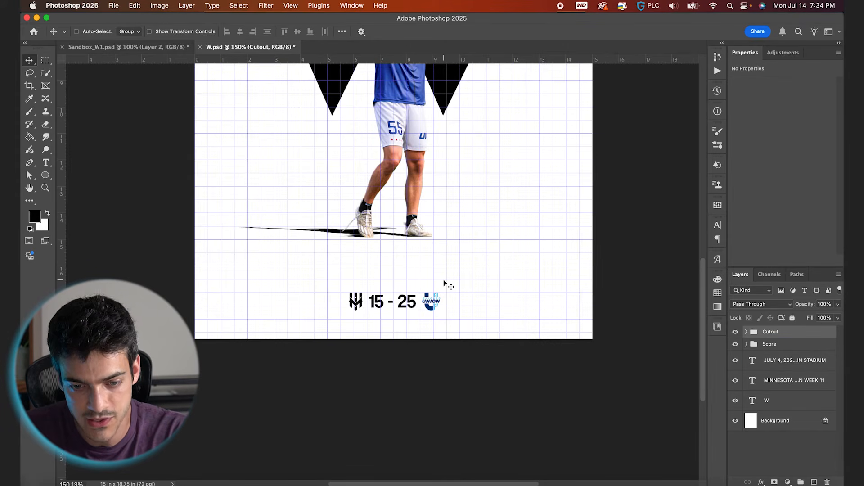
key(Down)
key(super+0)
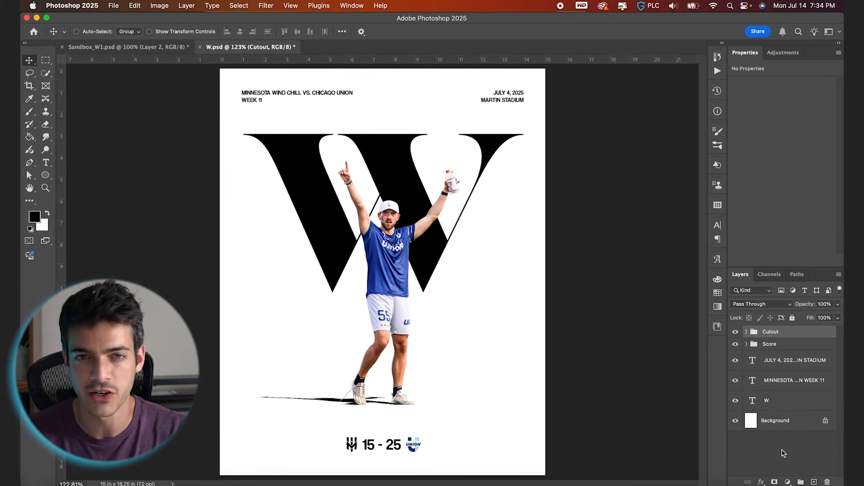
- Create a layer group named "Finishing" above the Cutout group
click(801, 482)
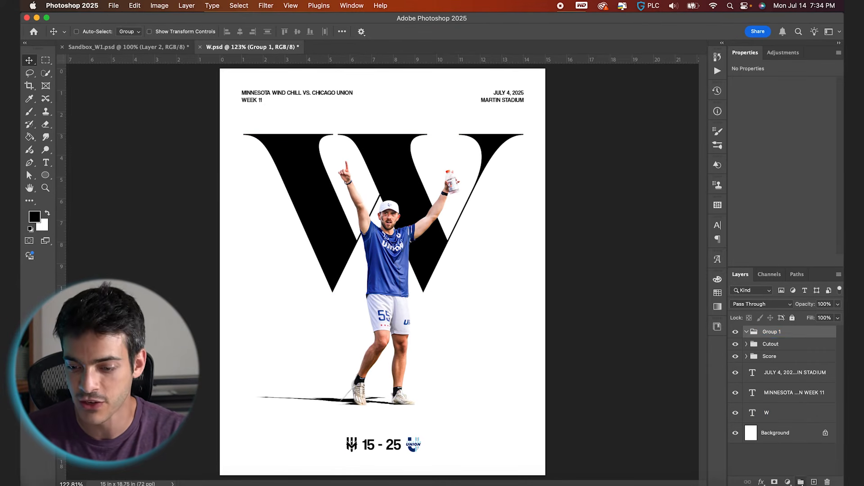
text(Finishing)
key(Return)
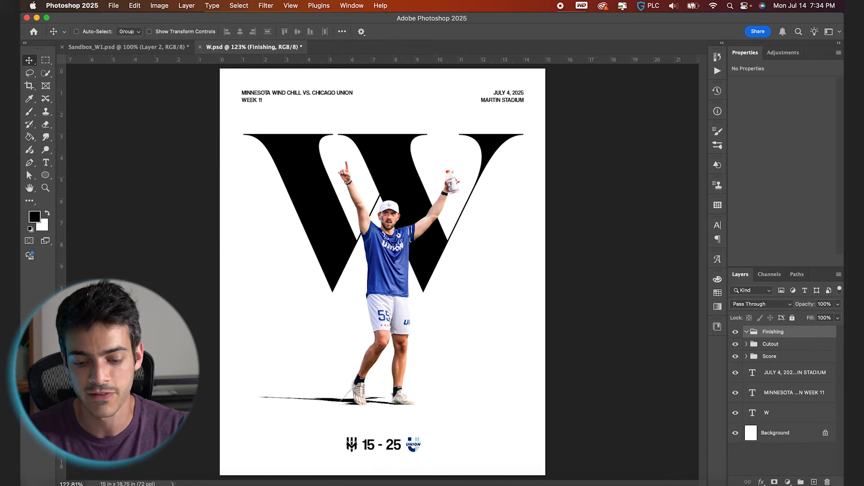
- Add an empty layer inside the Finishing group and fill the entire canvas on it with 50% Gray
key(alt+shift+super+n)
key(super+a)
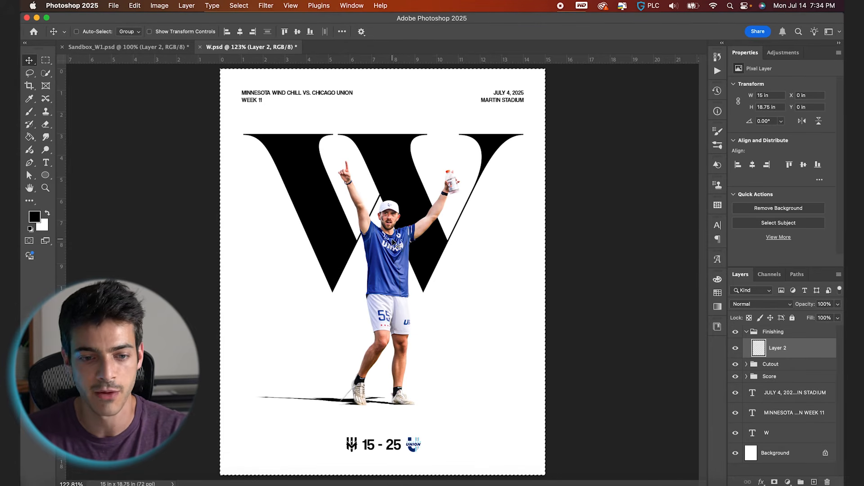
key(w)
right_click(374, 250)
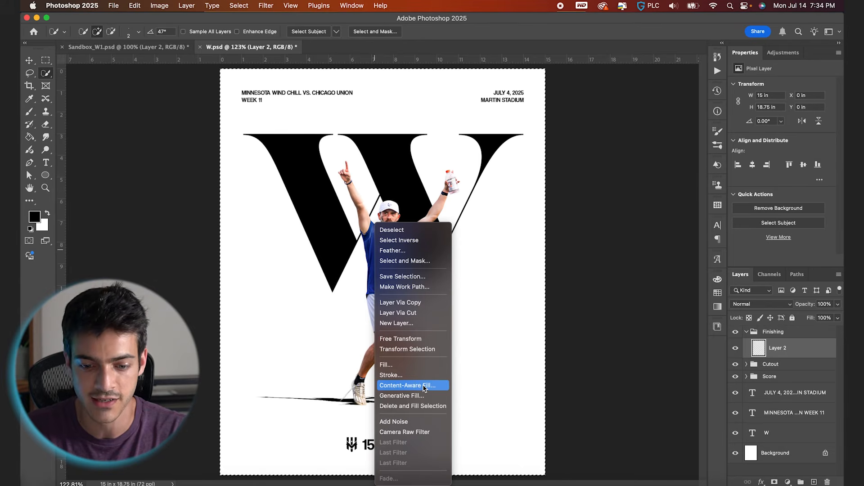
click(412, 364)
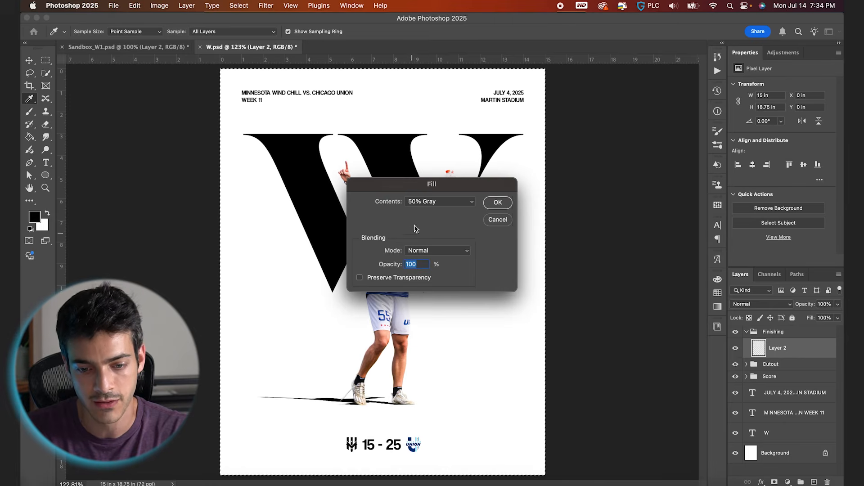
click(497, 203)
key(v)
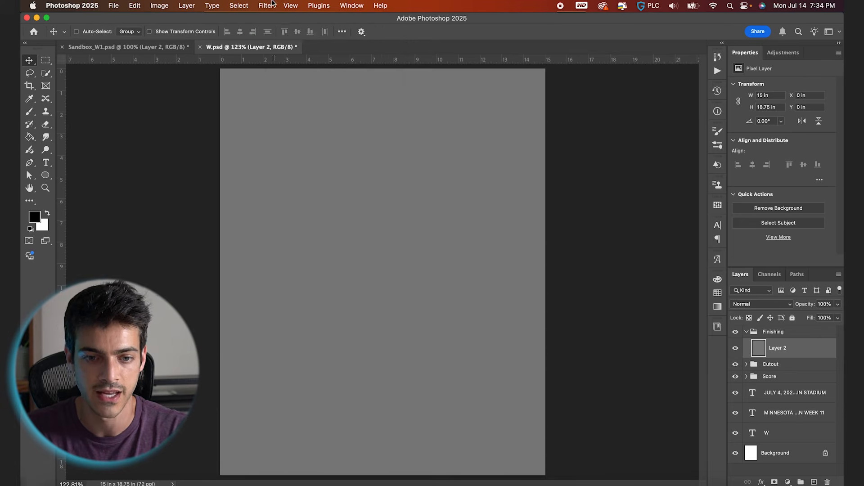
- Convert the gray layer for smart filters and apply Add Noise at 4%, Gaussian and Monochromatic
click(266, 5)
click(288, 41)
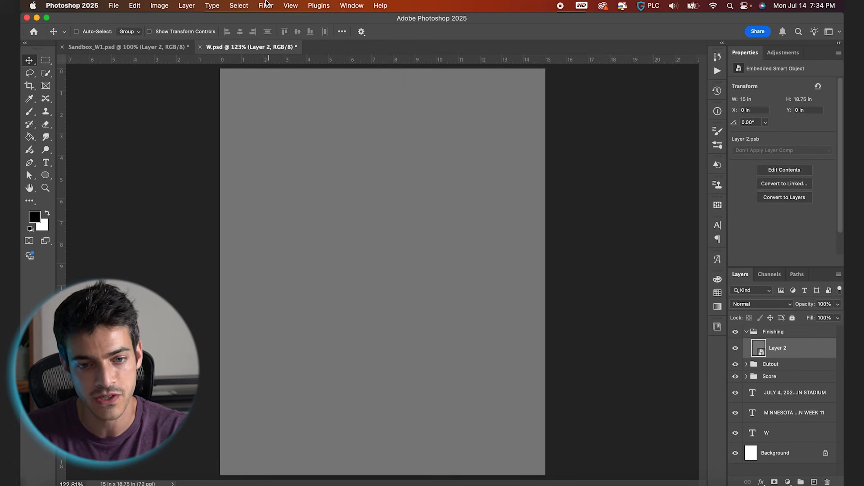
click(266, 5)
mouse_move(315, 155)
click(416, 155)
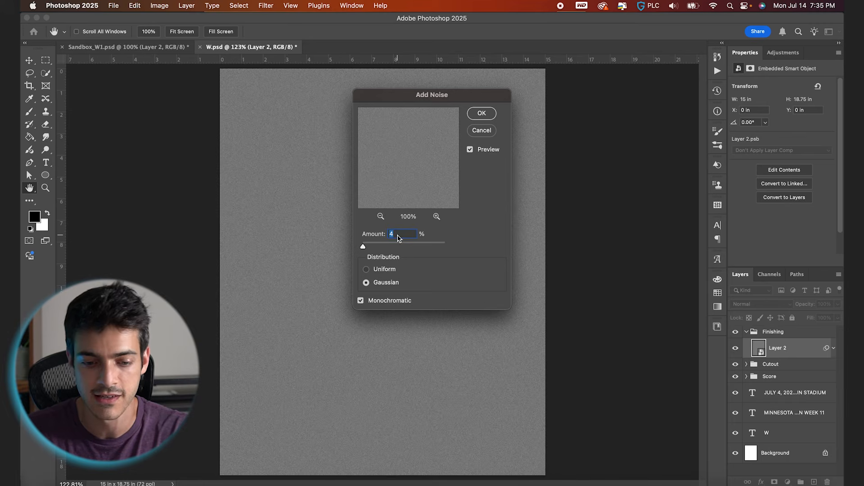
key(Return)
- Blend the noise layer with Hard Light at 50% fill and check the grain up close
click(769, 305)
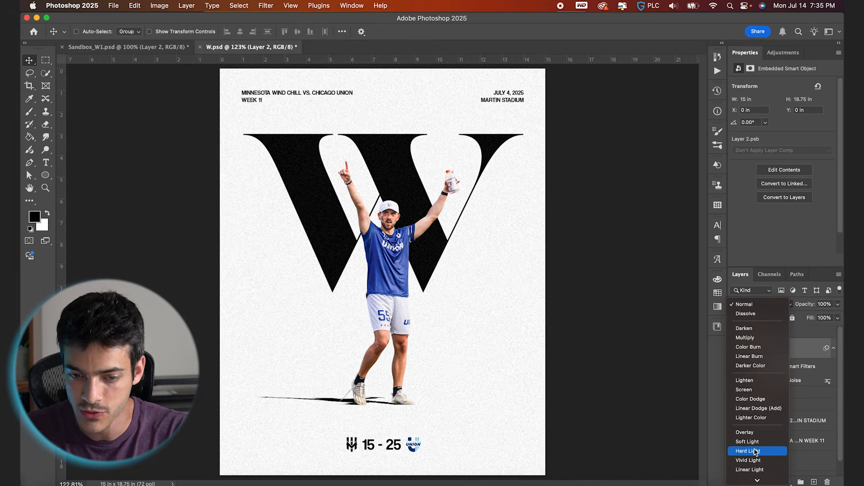
click(755, 451)
click(825, 318)
text(50)
scroll(549, 303, up, 5)
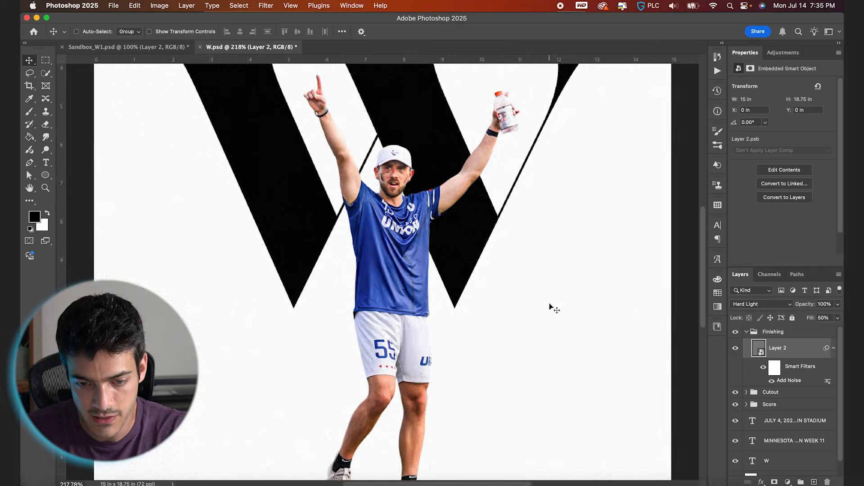
scroll(549, 304, right, 4)
scroll(549, 304, up, 4)
scroll(549, 304, up, 2)
scroll(549, 304, down, 2)
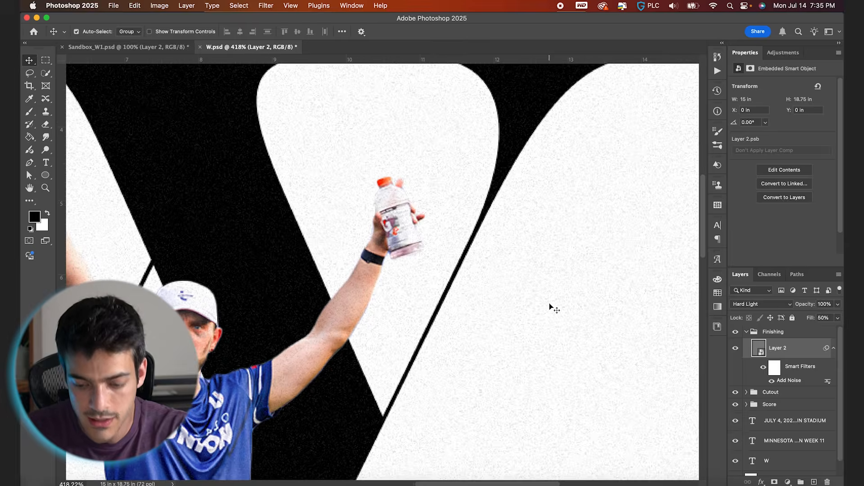
key(super+0)
- Add a Curves adjustment layer in the Finishing group and place it beneath the noise layer
click(788, 481)
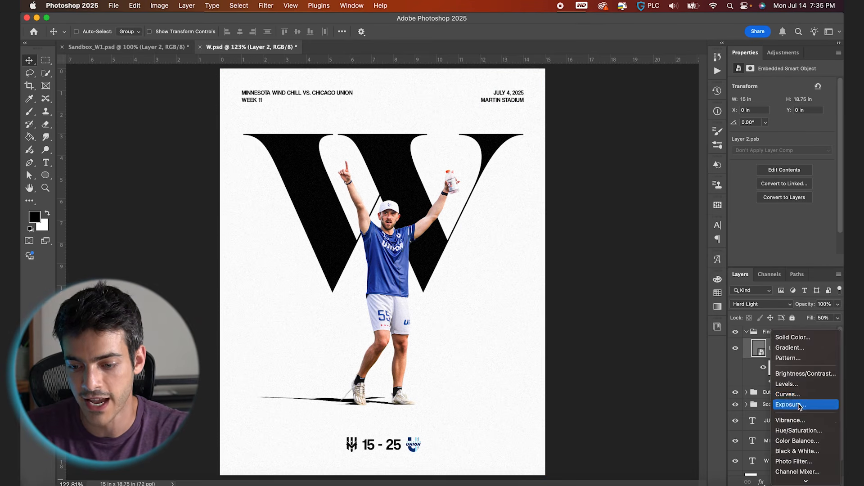
click(806, 395)
drag(776, 382, 775, 342)
click(802, 396)
- Anchor the curve with three points and raise its black point to output 46 to fade the blacks
click(769, 166)
click(787, 147)
click(806, 128)
drag(749, 185, 748, 171)
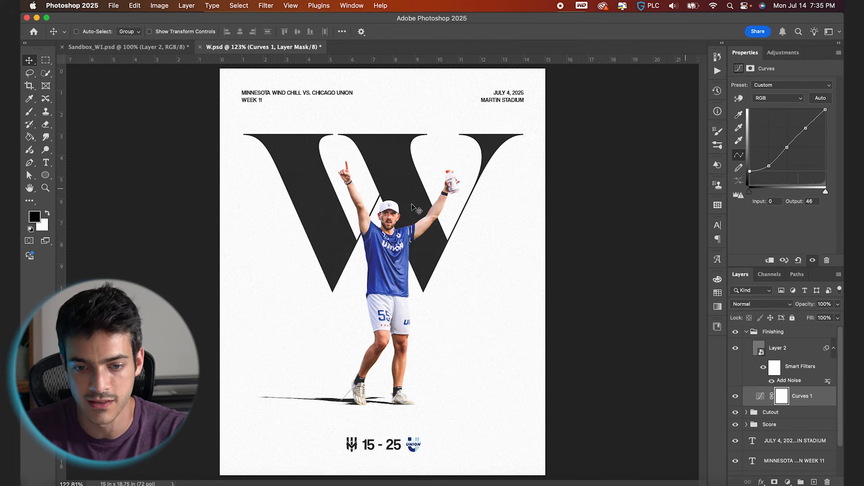
key(super+plus)
scroll(418, 194, up, 3)
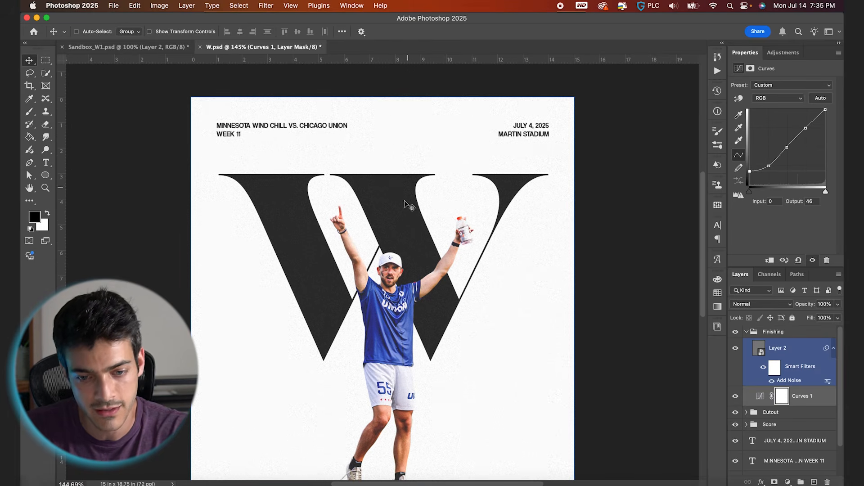
scroll(432, 150, down, 5)
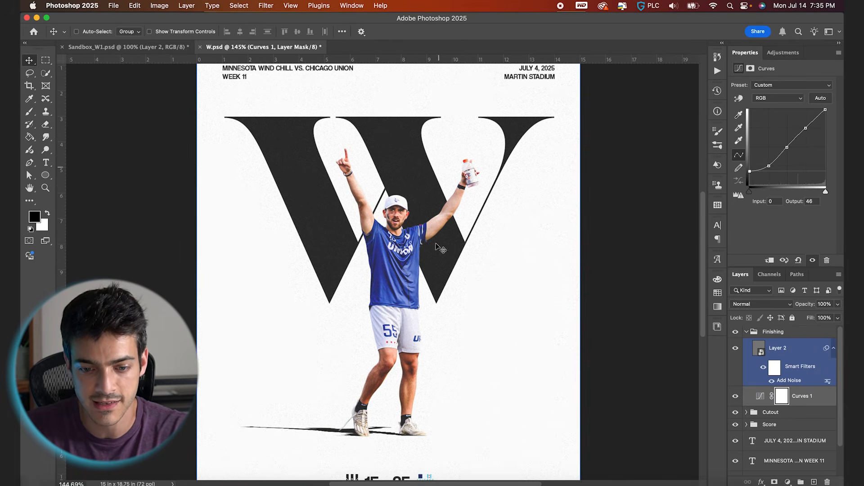
key(super+0)
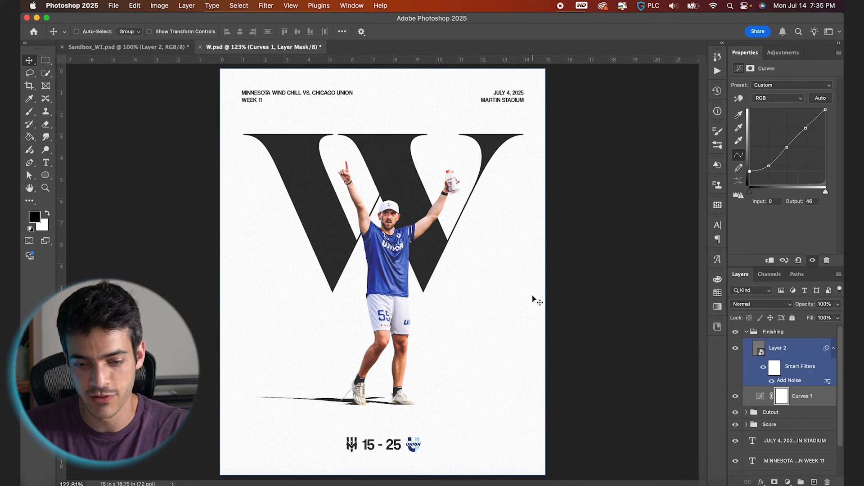
- Add a Selective Color adjustment above the Curves layer and warm the Whites with Magenta +4 and Yellow +6
click(787, 481)
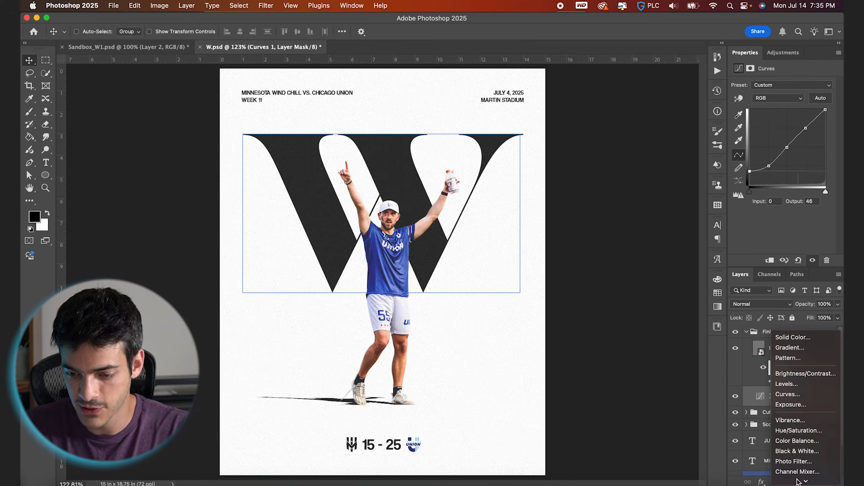
click(797, 476)
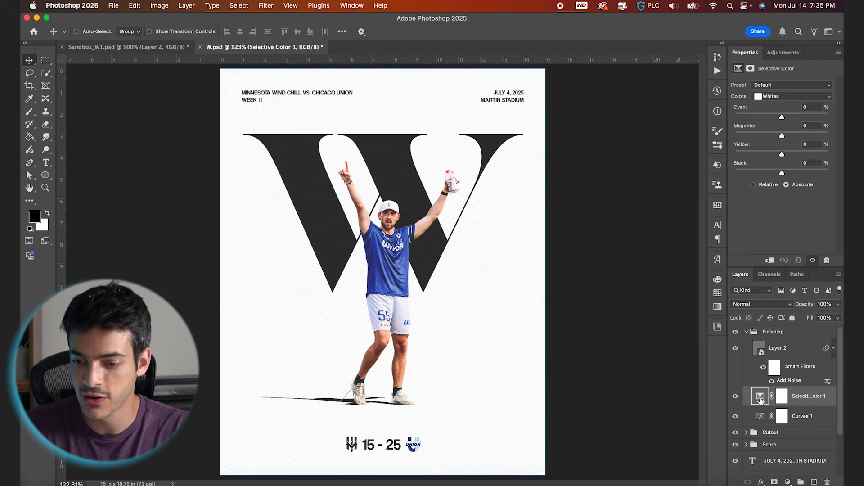
click(781, 98)
click(780, 98)
drag(782, 137, 785, 154)
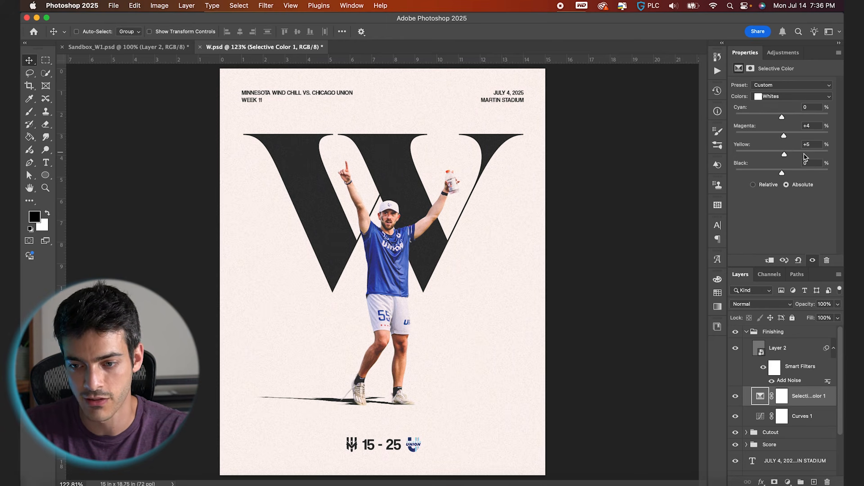
drag(810, 145, 801, 148)
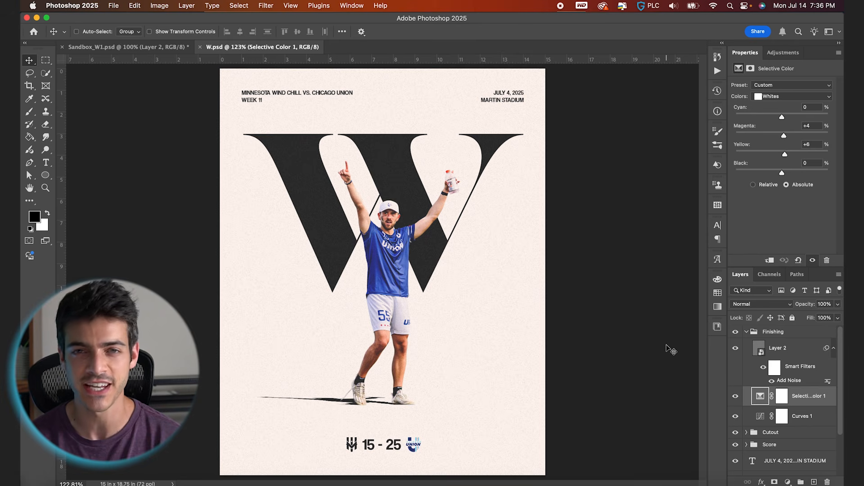